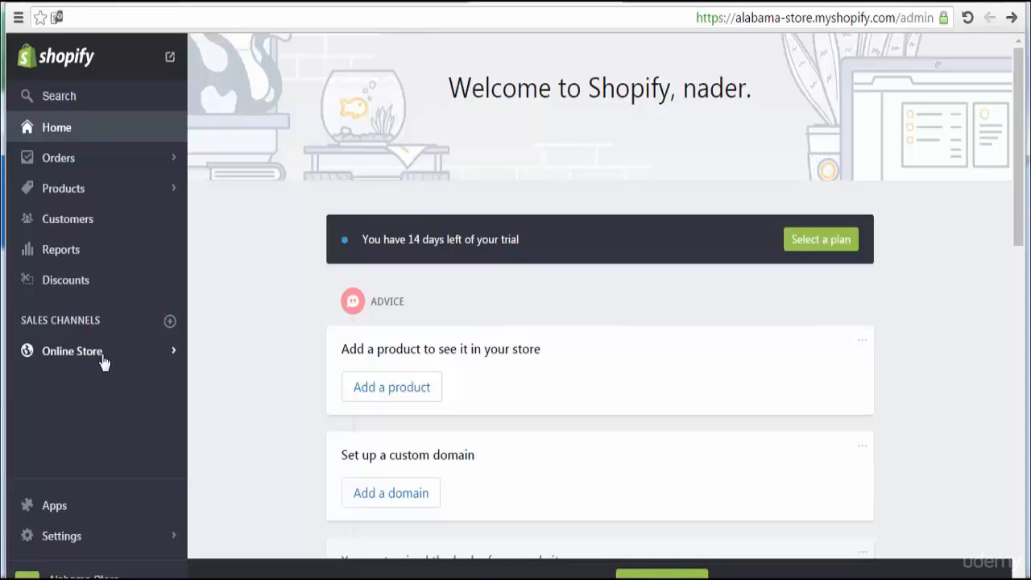
- Open the online store's Launchpad-Star theme for customization
click(72, 351)
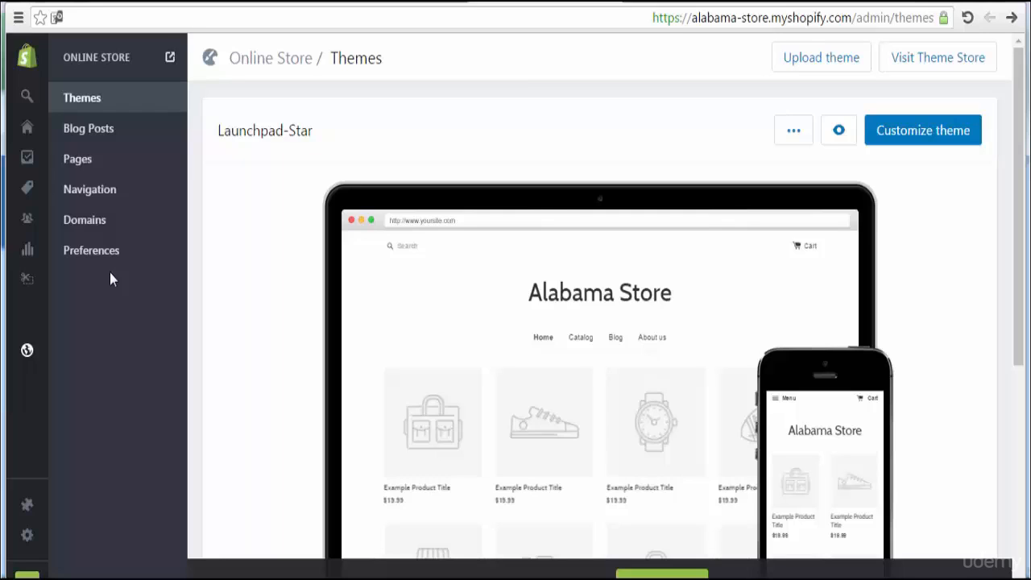
click(121, 104)
mouse_move(326, 252)
click(945, 141)
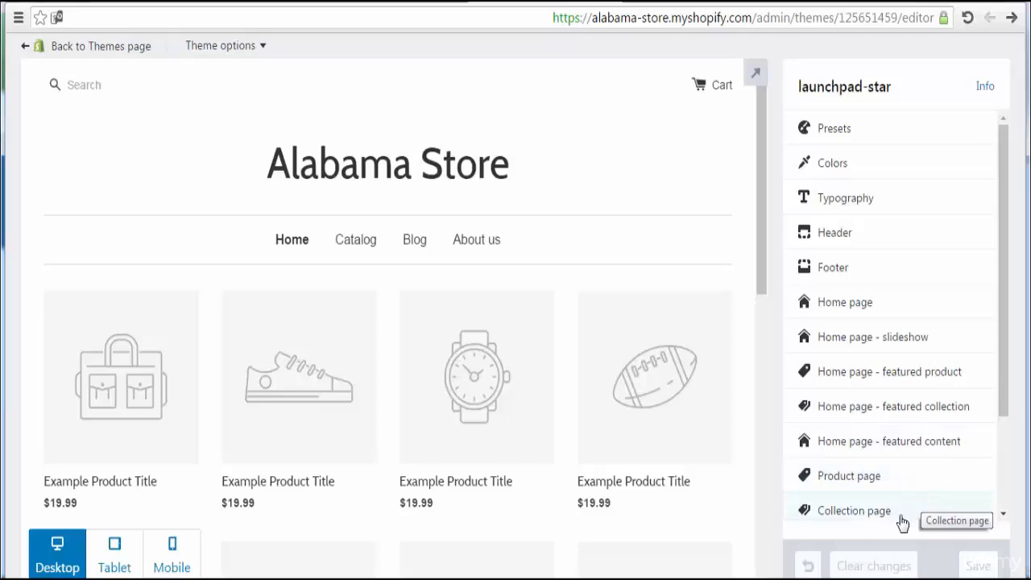
- Look through the list of theme settings and apply the Red and black preset
drag(1001, 357, 1000, 461)
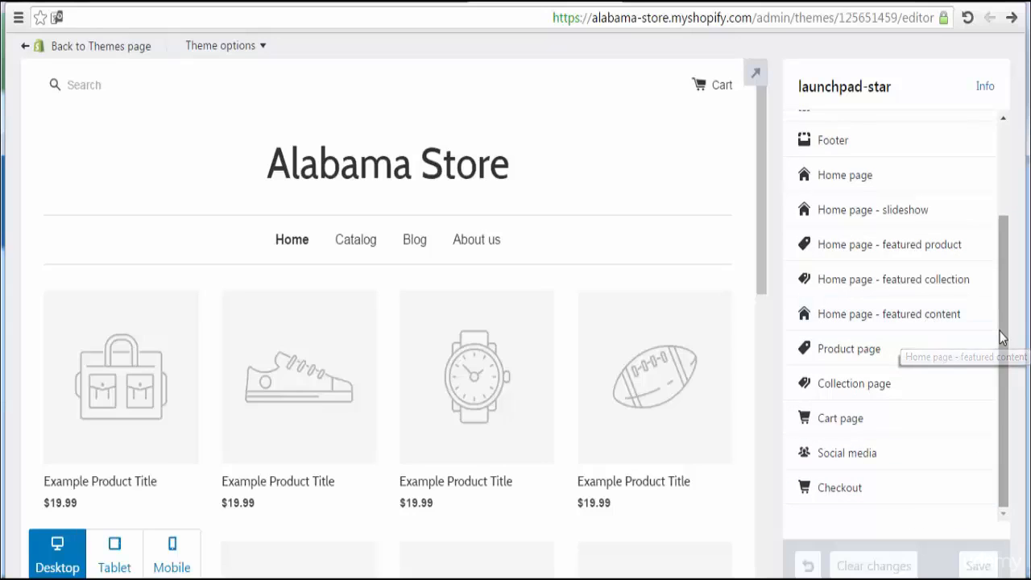
drag(1002, 339, 1012, 198)
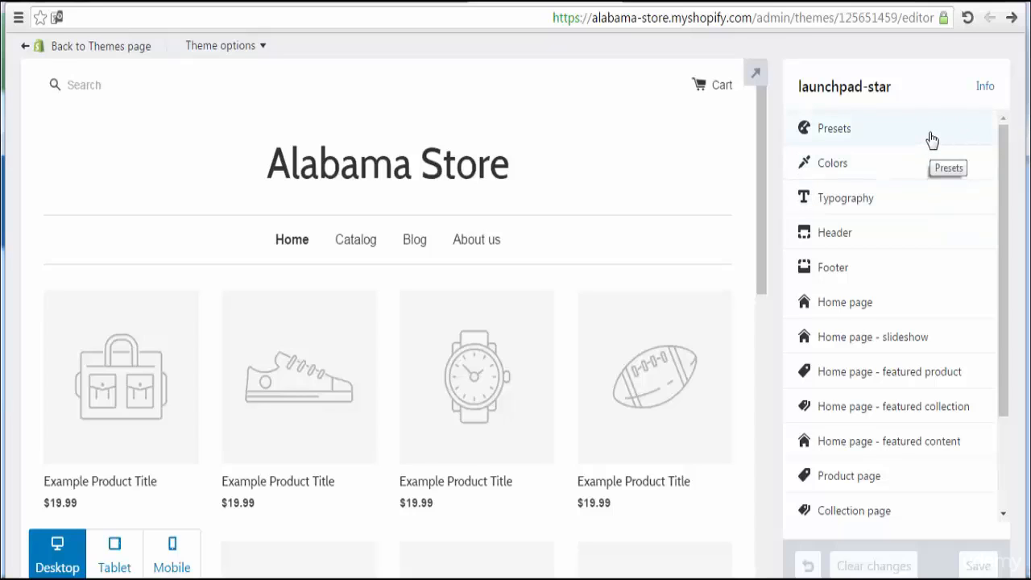
click(918, 139)
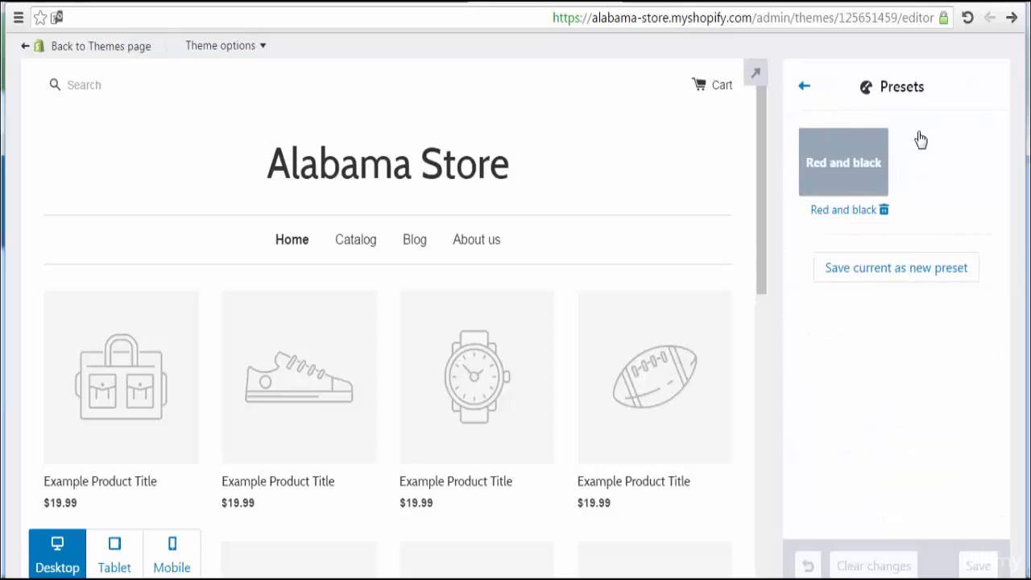
click(862, 175)
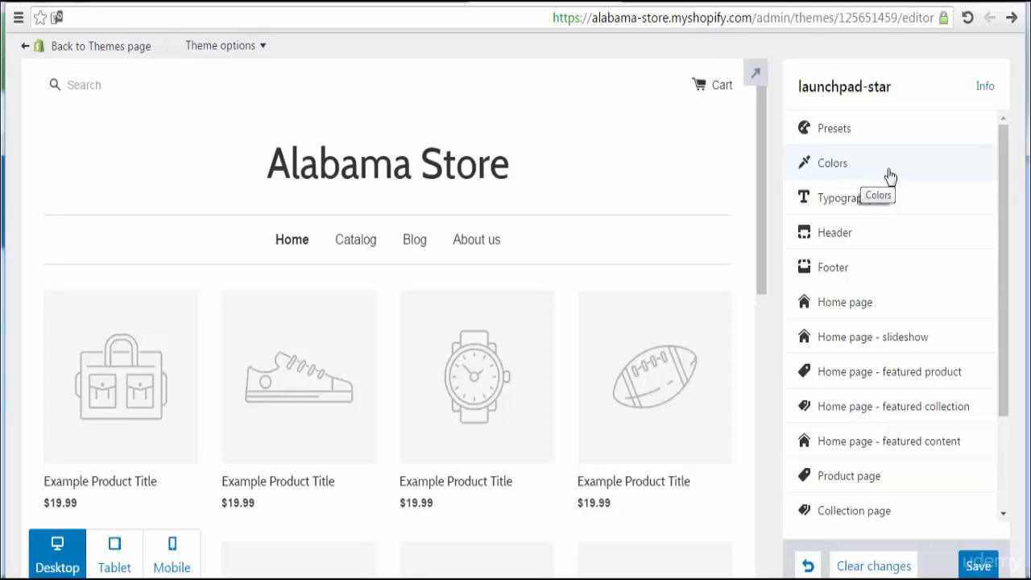
- Open the theme's color settings and look over the whole home page preview
click(903, 176)
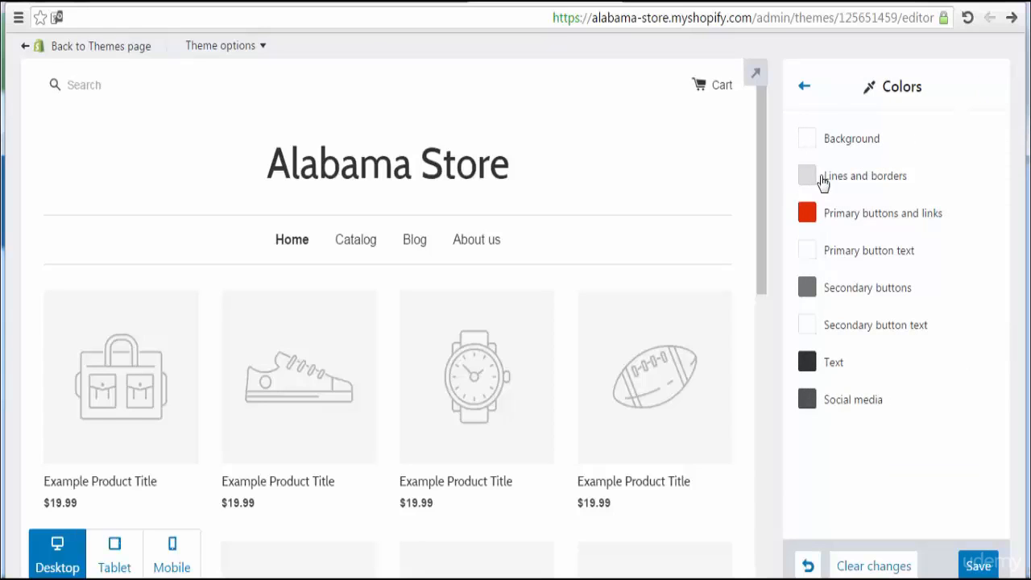
drag(762, 190, 789, 172)
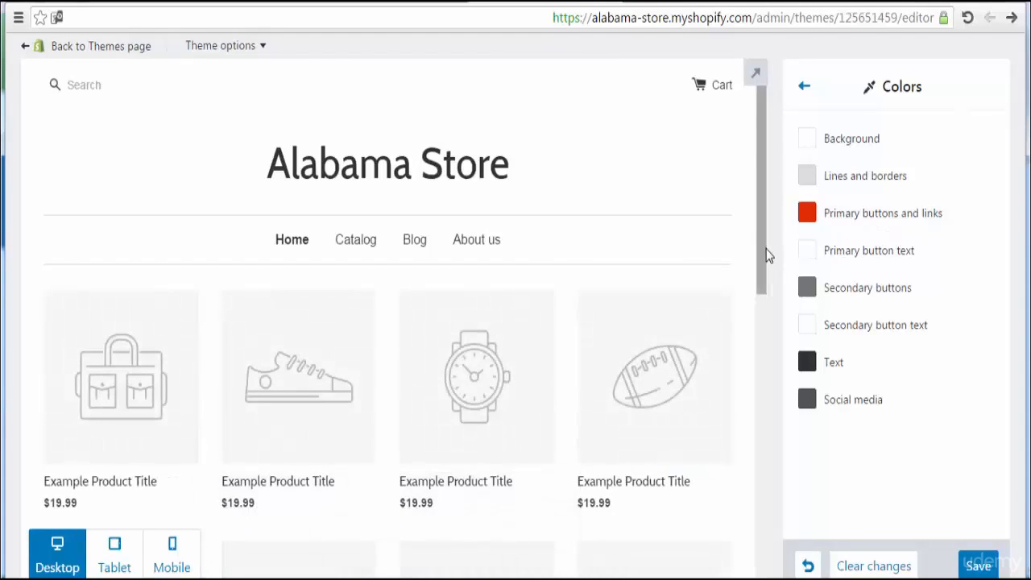
drag(758, 235, 761, 462)
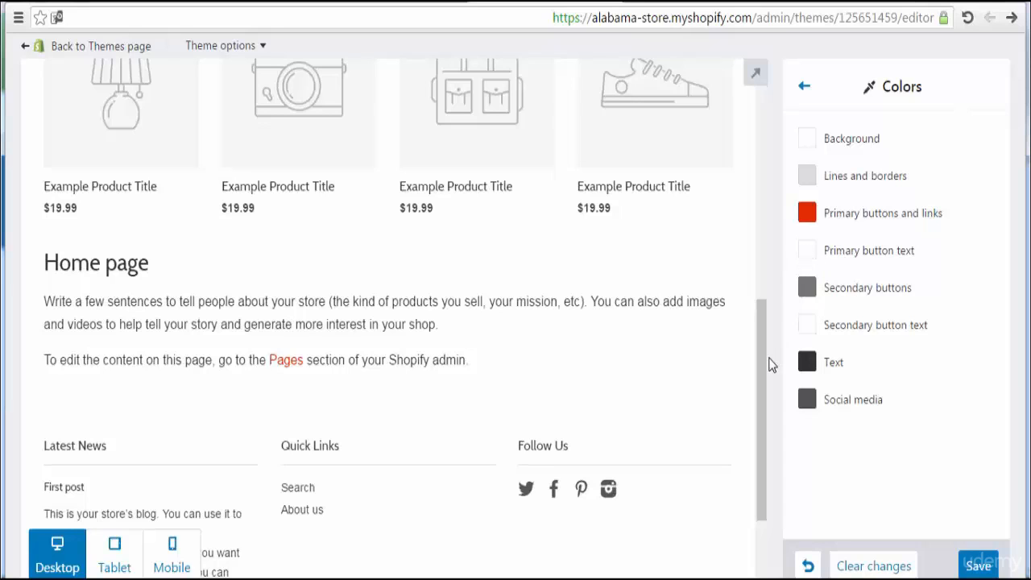
drag(761, 362, 783, 127)
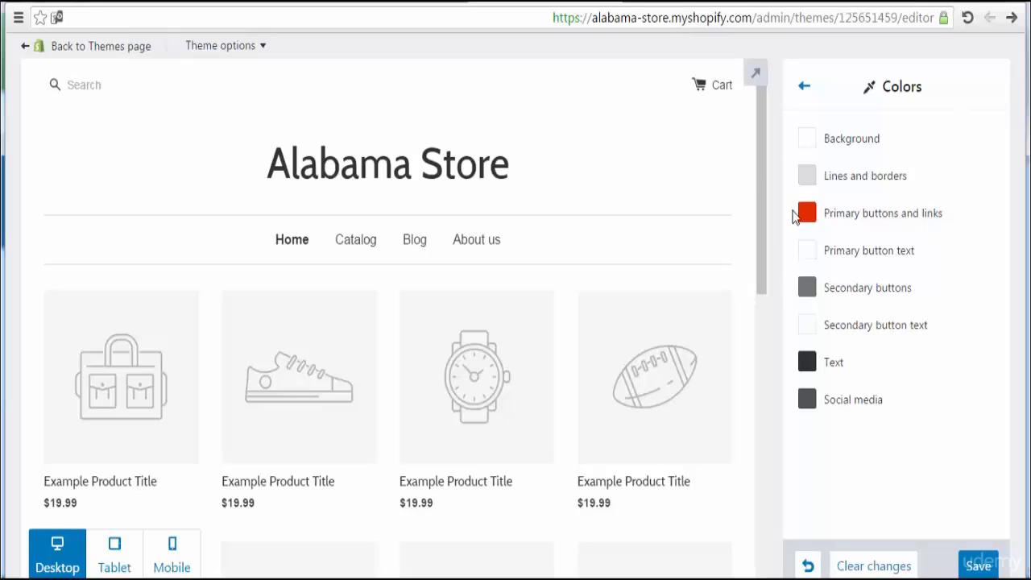
- Try a pink background color, #f08888, and check it along the home page preview
click(808, 139)
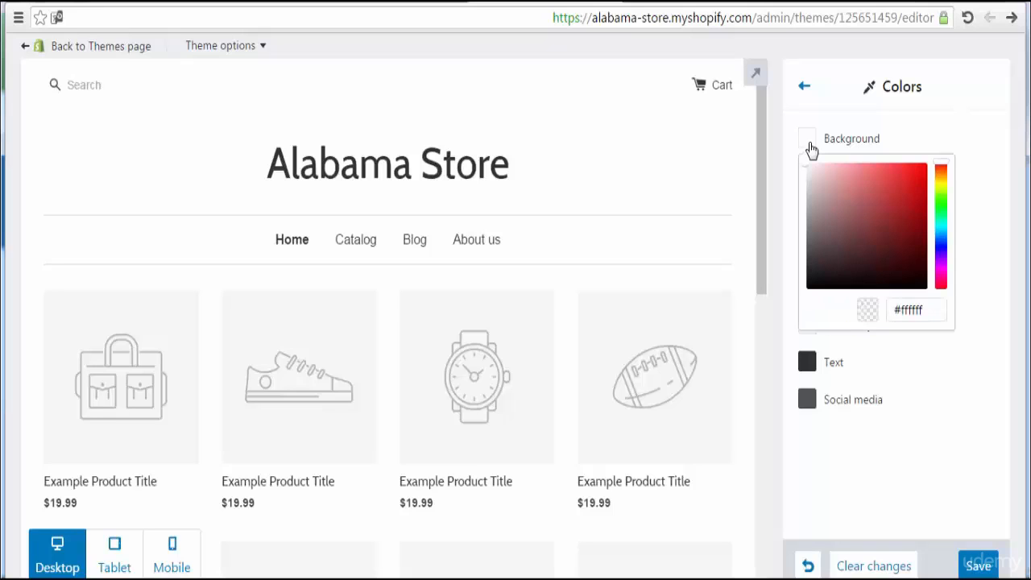
click(875, 169)
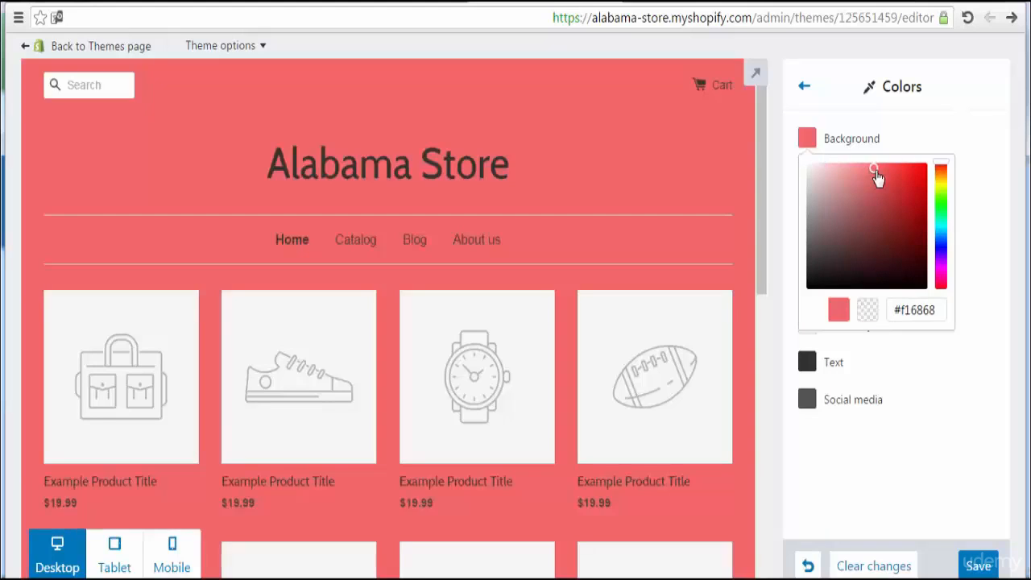
click(870, 172)
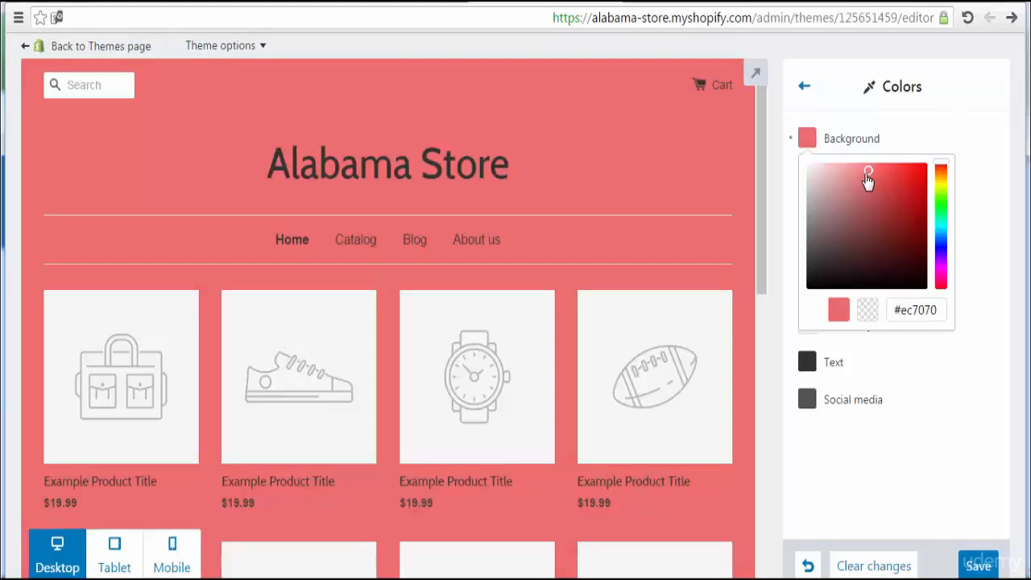
click(864, 172)
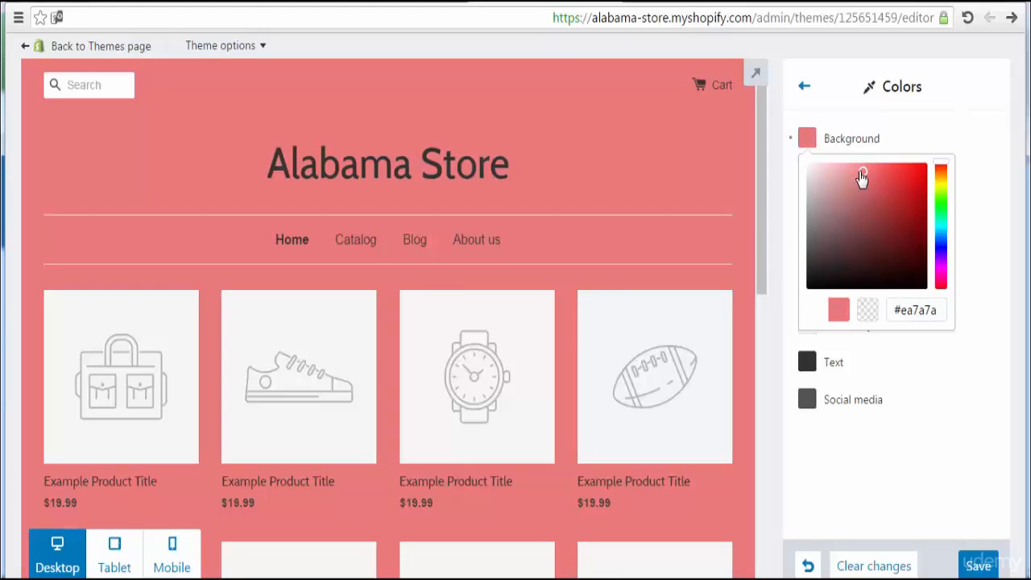
click(859, 170)
click(913, 132)
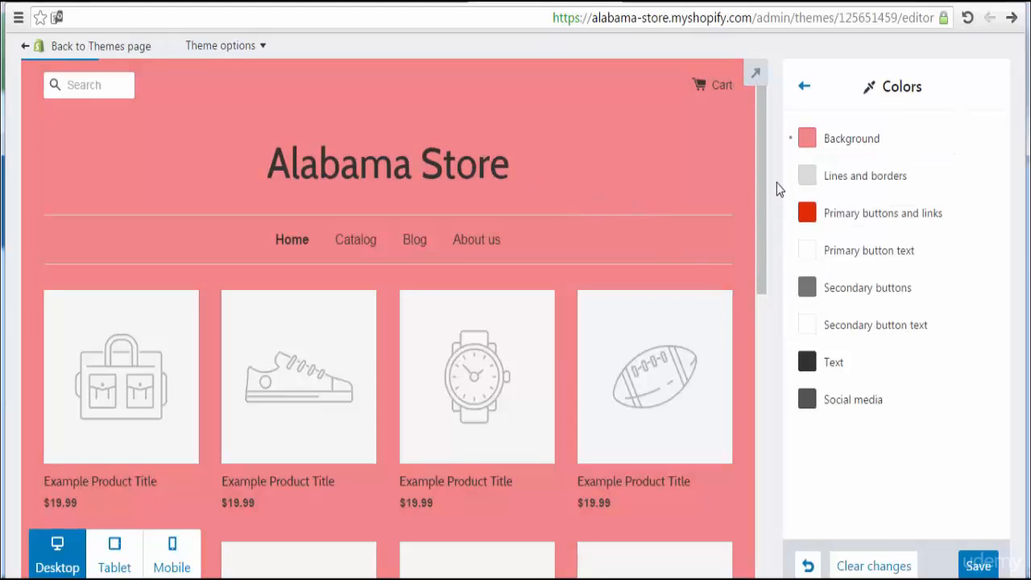
drag(760, 182, 774, 330)
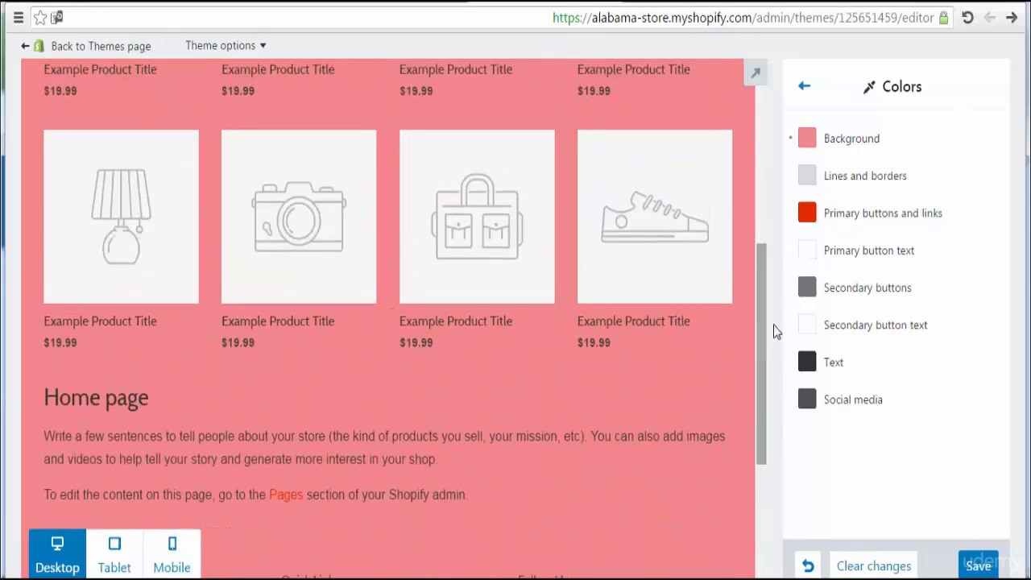
- Set the theme's background color to light lavender blue, #c1c4fd, and check it in the preview
click(812, 143)
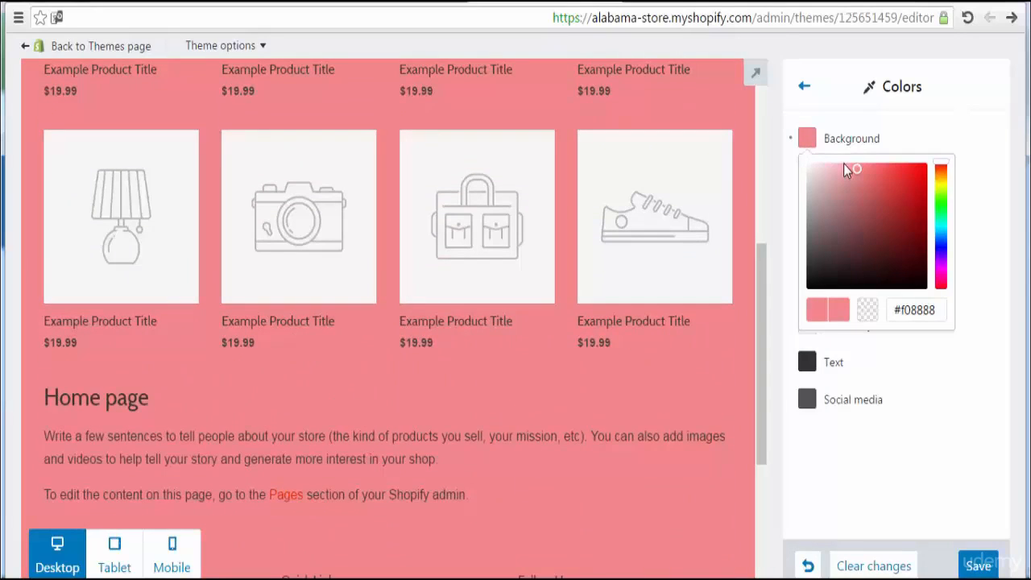
click(846, 168)
drag(847, 170, 837, 167)
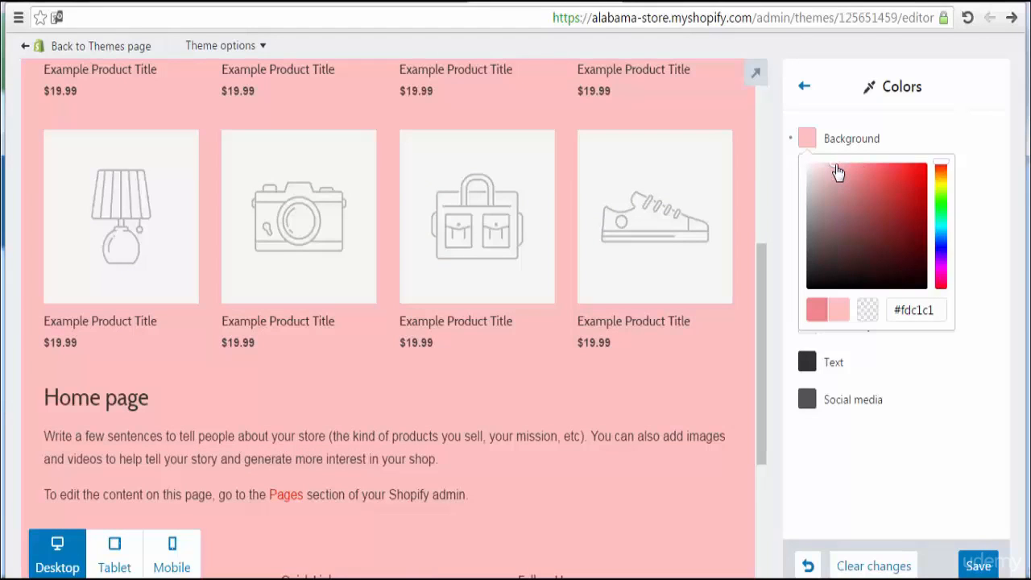
click(941, 215)
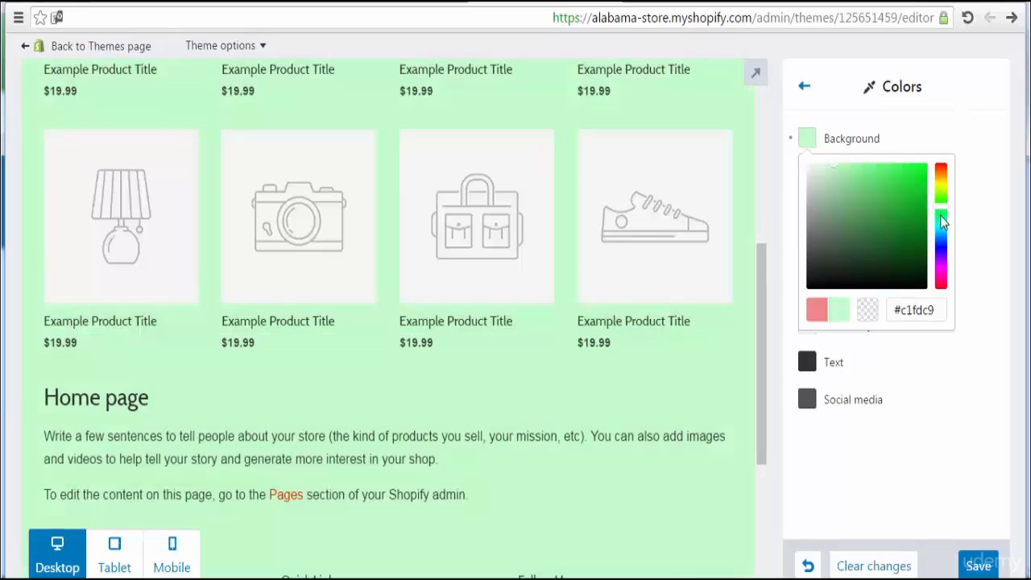
drag(946, 236, 942, 258)
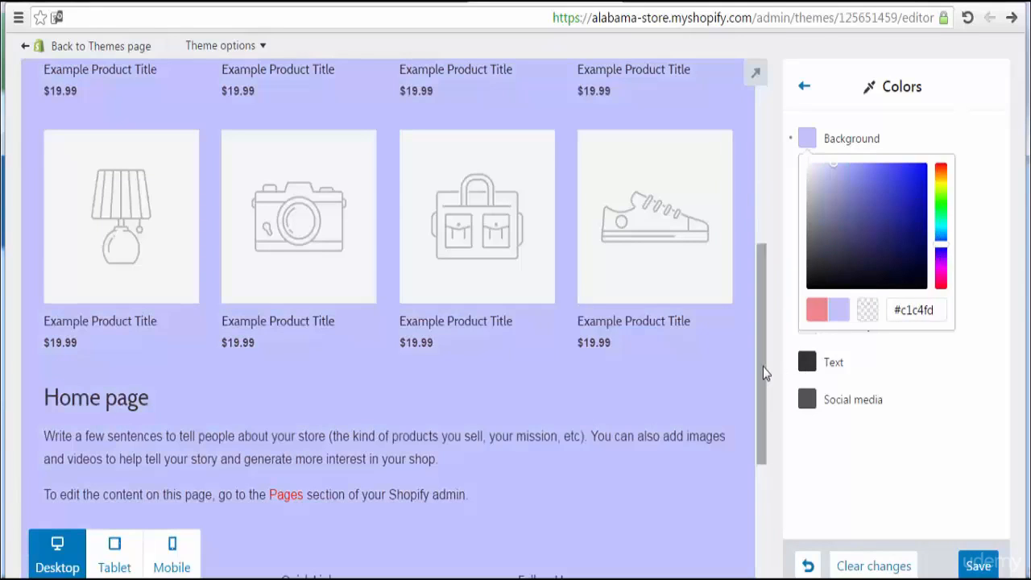
drag(759, 364, 776, 194)
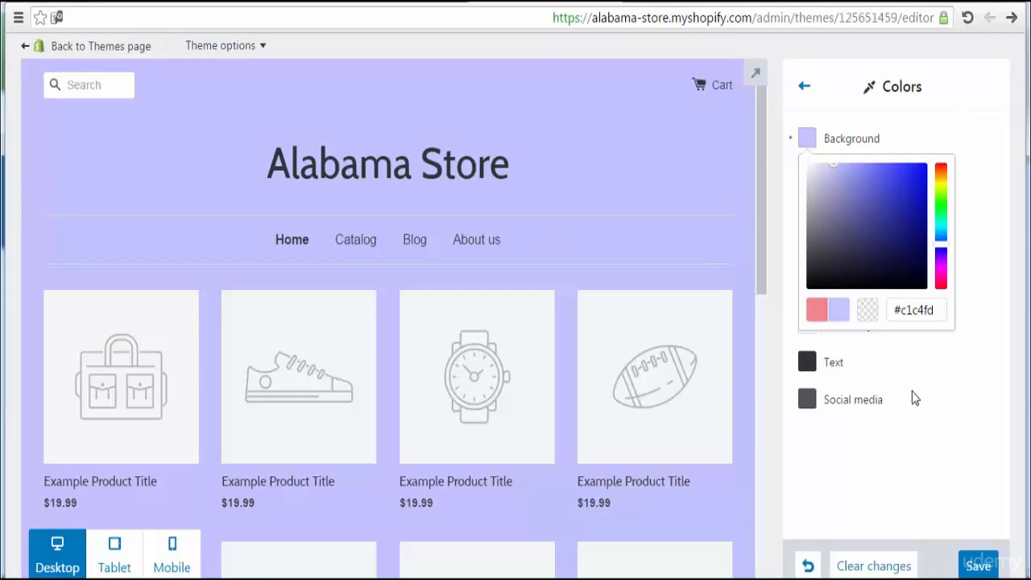
- Save the theme changes and reload the live storefront to check the new background
click(979, 567)
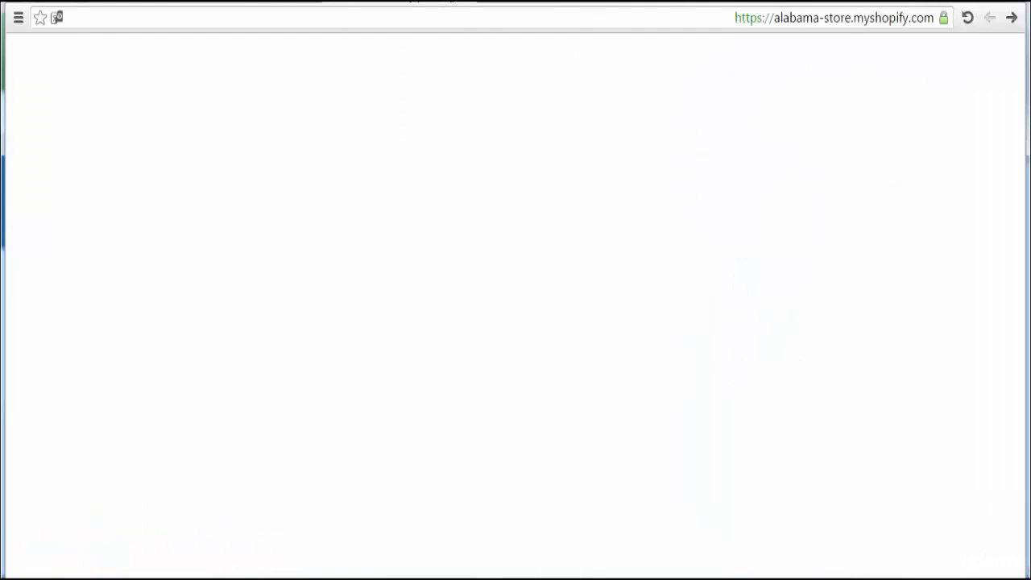
click(968, 19)
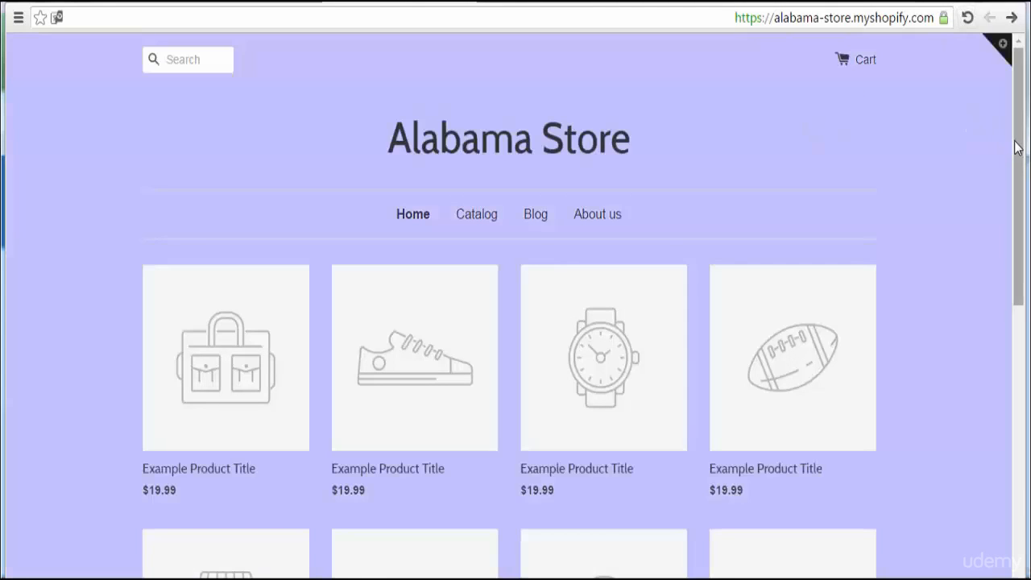
mouse_move(1022, 183)
mouse_down()
mouse_move(1023, 436)
mouse_move(1023, 187)
mouse_up()
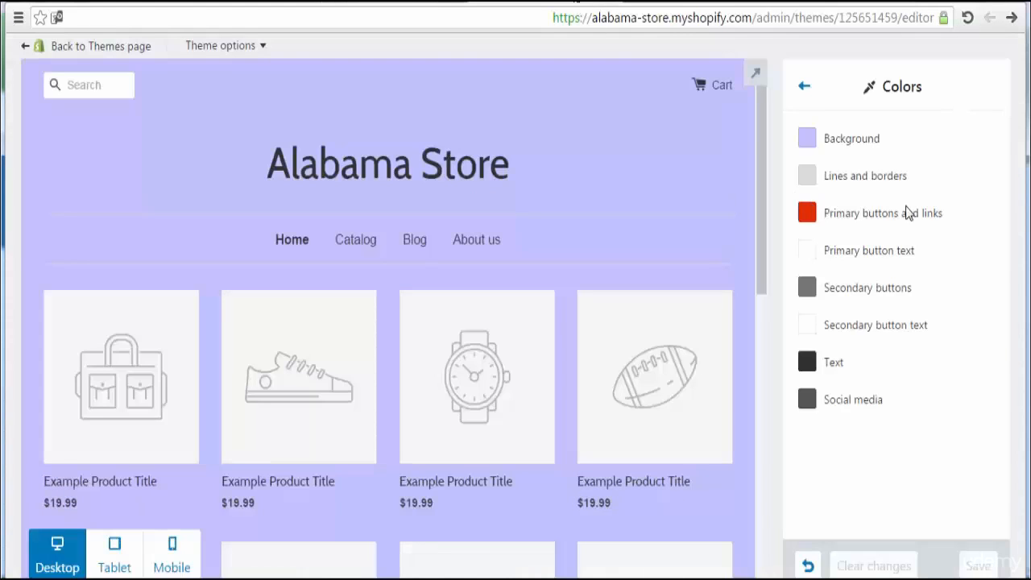
- Set the lines and borders color to black, #000000, and check it down to the page footer
click(808, 178)
click(810, 236)
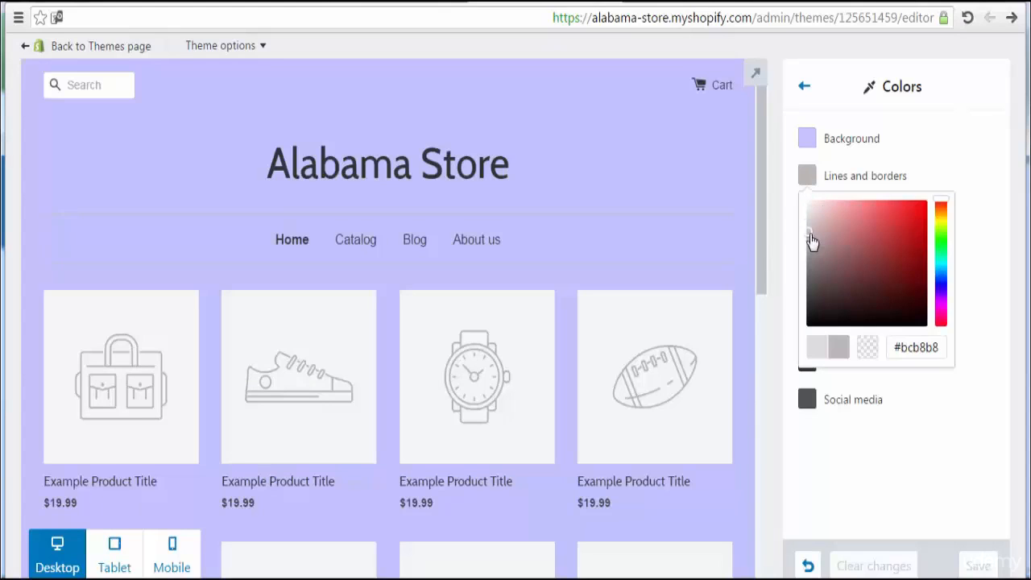
click(808, 253)
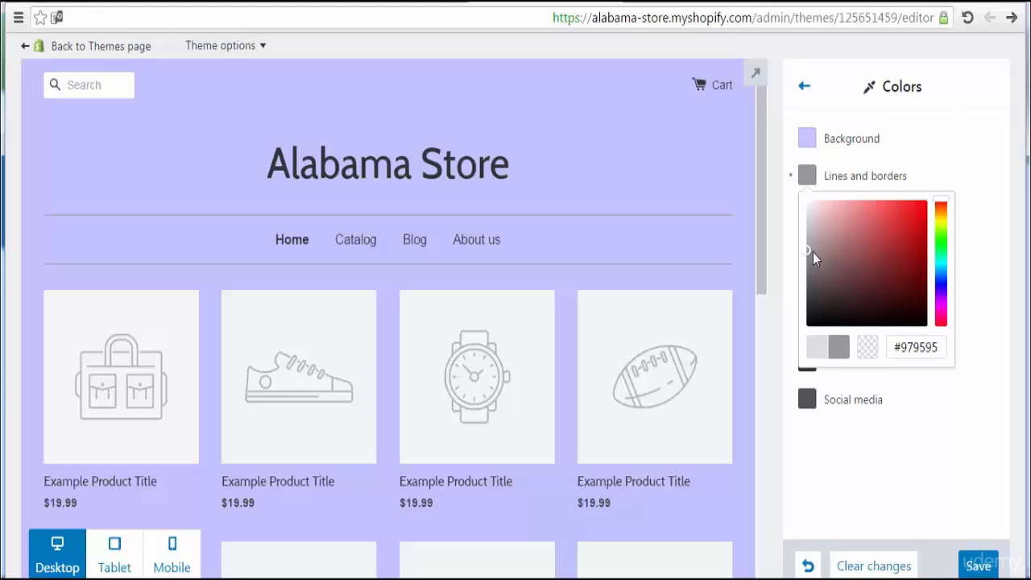
click(810, 271)
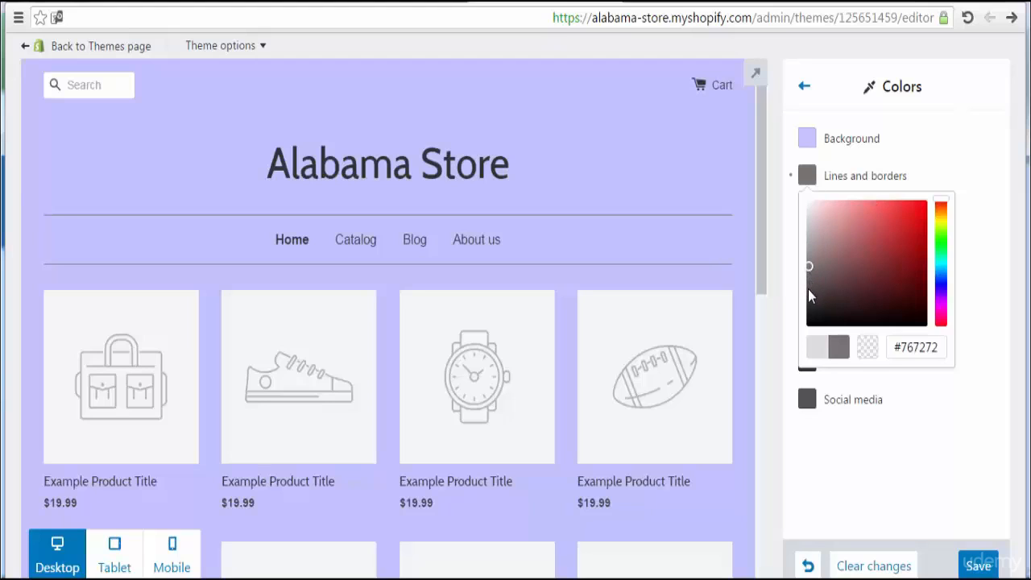
click(809, 293)
click(810, 296)
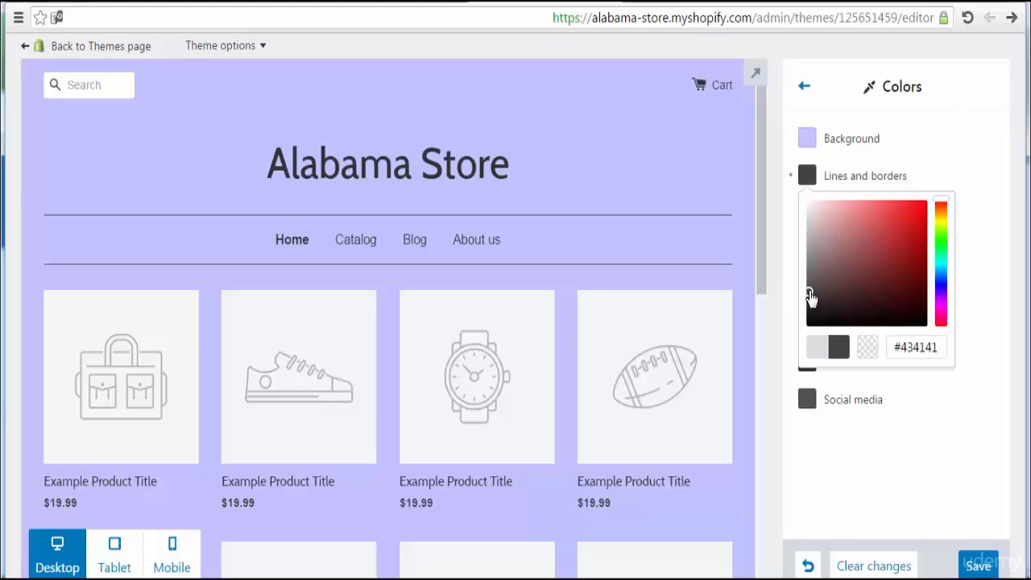
click(811, 311)
click(833, 315)
click(866, 307)
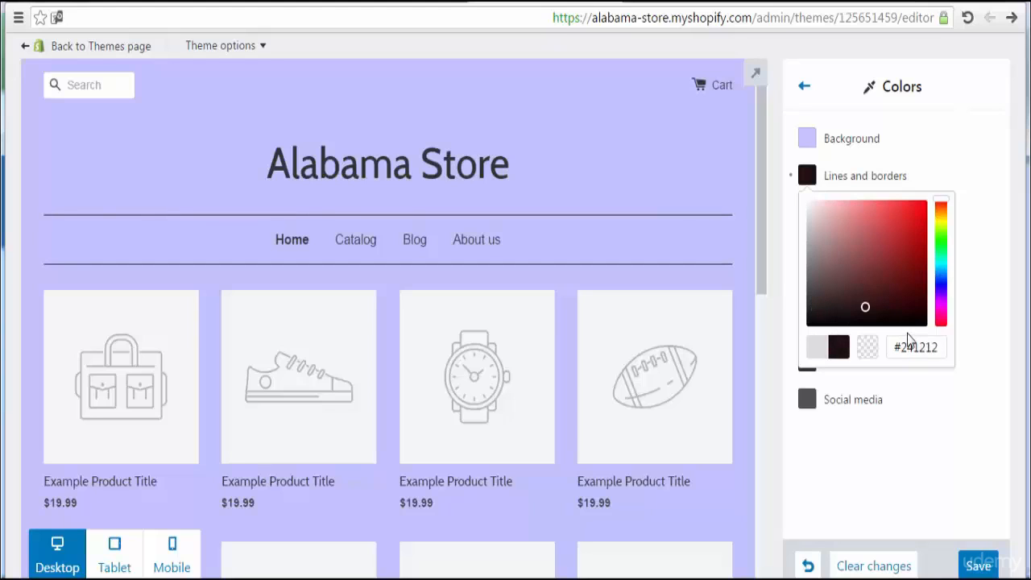
mouse_move(908, 334)
mouse_down()
mouse_move(909, 325)
mouse_move(929, 346)
mouse_up()
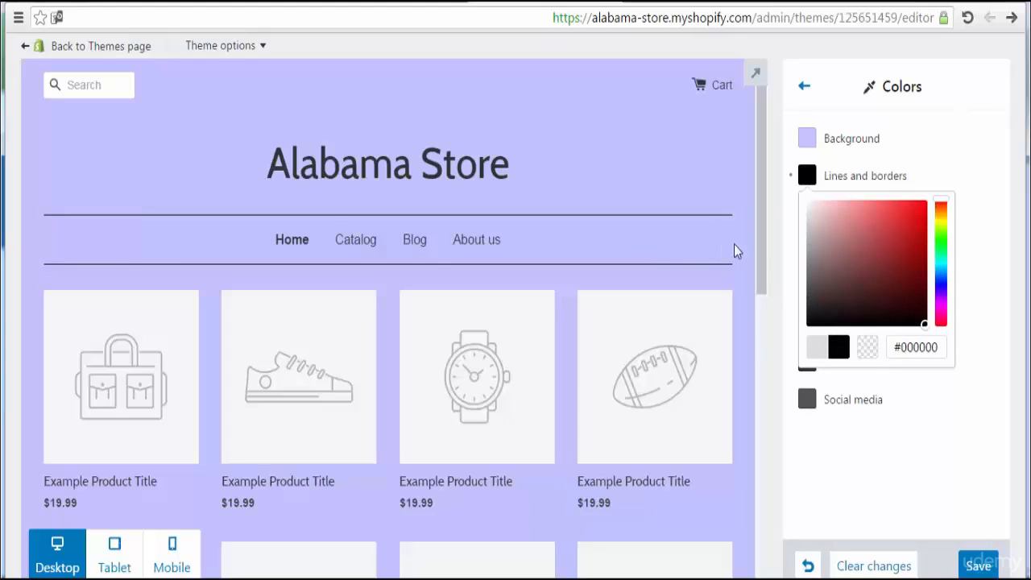
drag(757, 249, 780, 532)
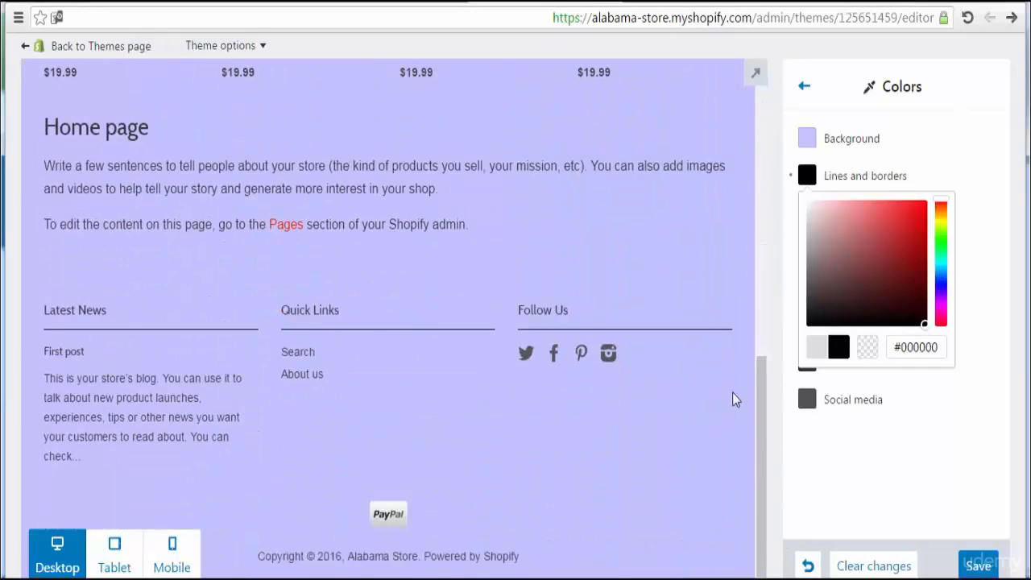
- Save the color changes, review the home page preview and return to the main list of theme settings
click(979, 565)
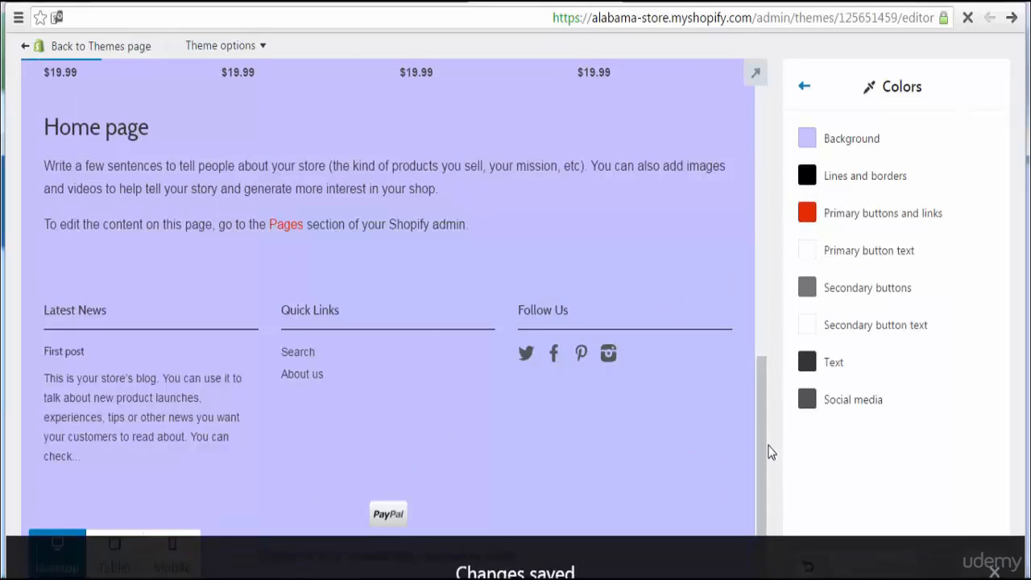
drag(763, 440, 768, 281)
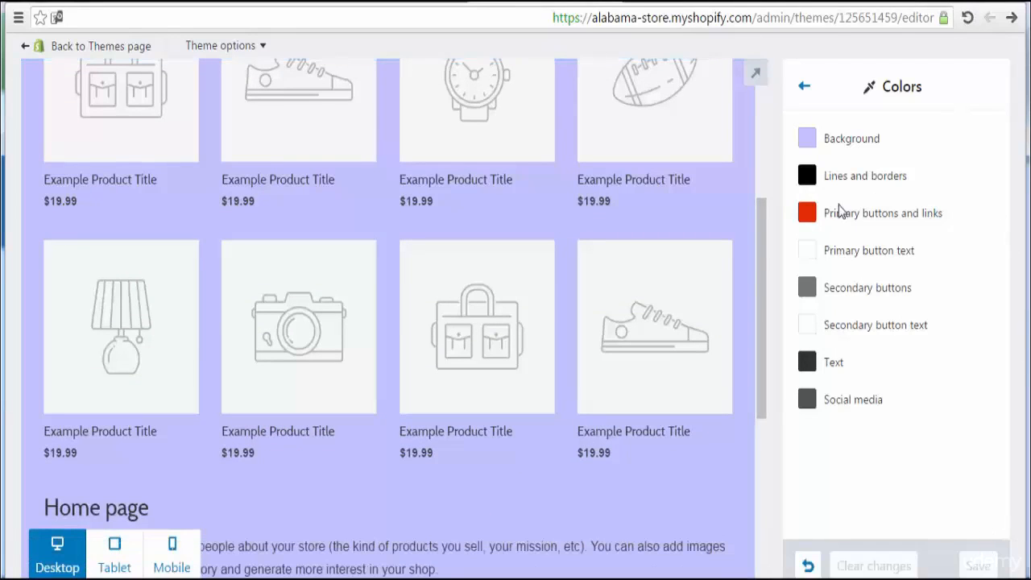
drag(755, 284, 761, 103)
click(740, 206)
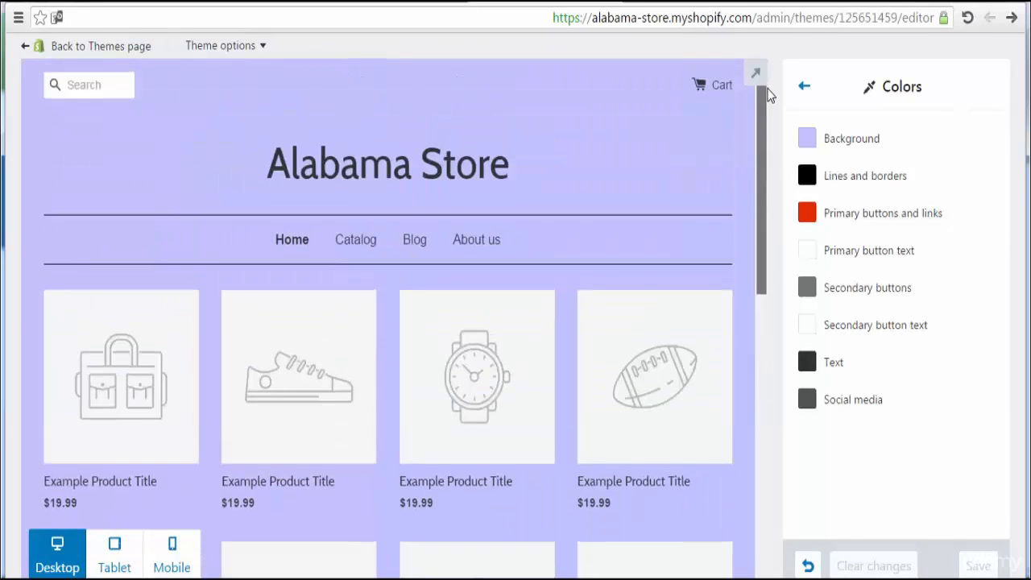
click(804, 86)
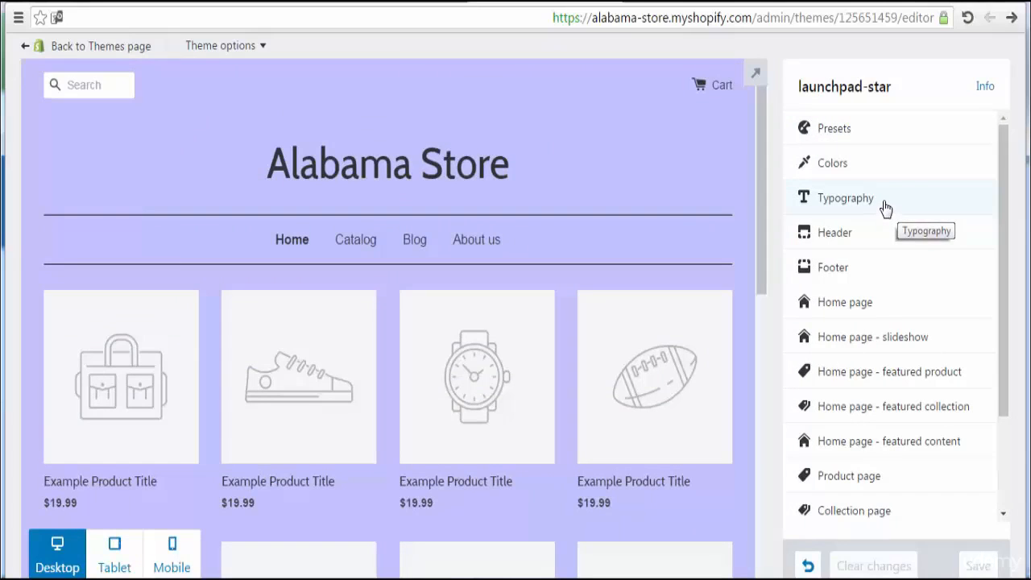
- Set the theme's body text font to Asap with a base size of 17px in the typography settings
click(882, 207)
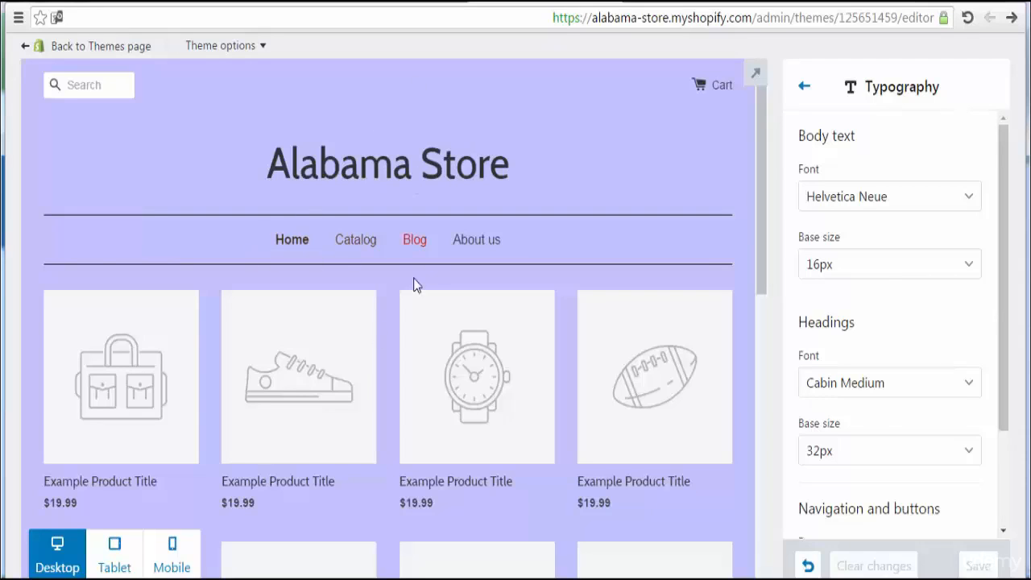
mouse_move(334, 460)
click(921, 200)
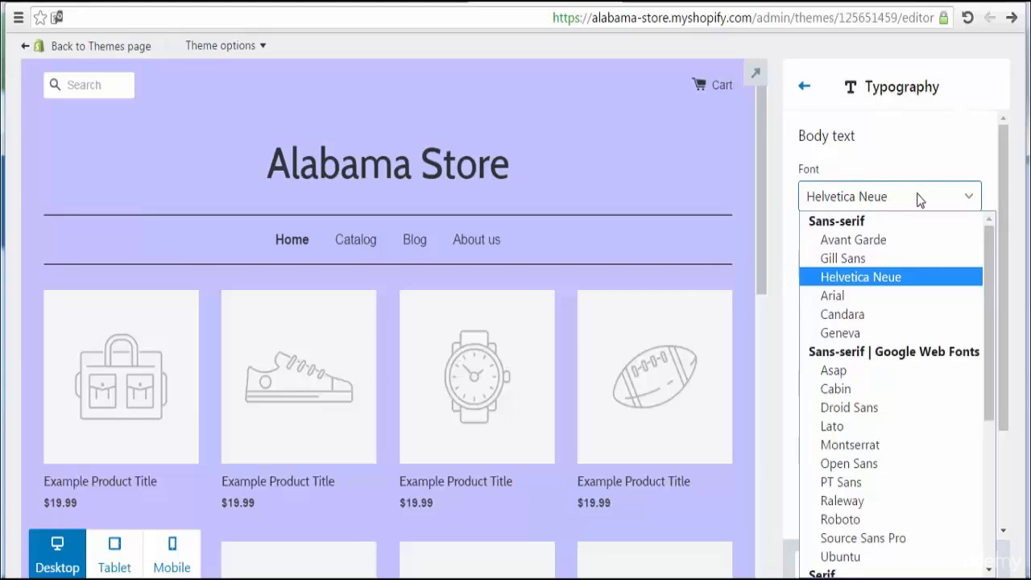
click(856, 370)
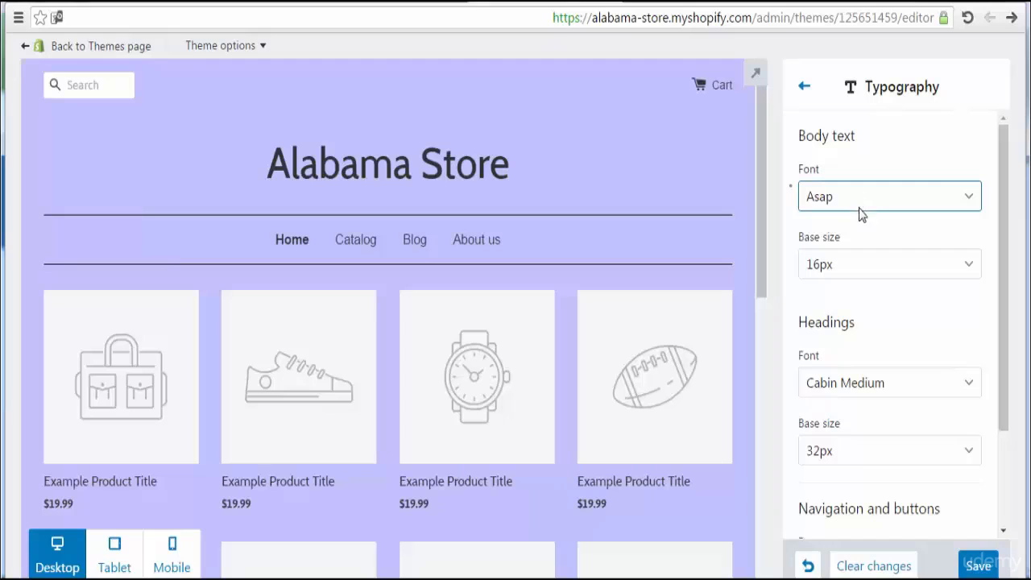
click(884, 272)
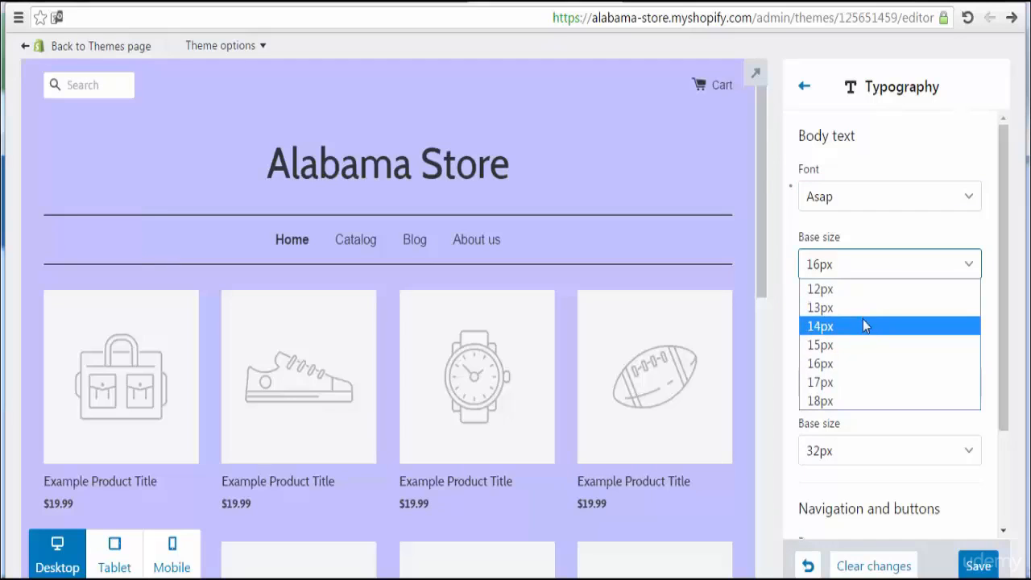
click(851, 380)
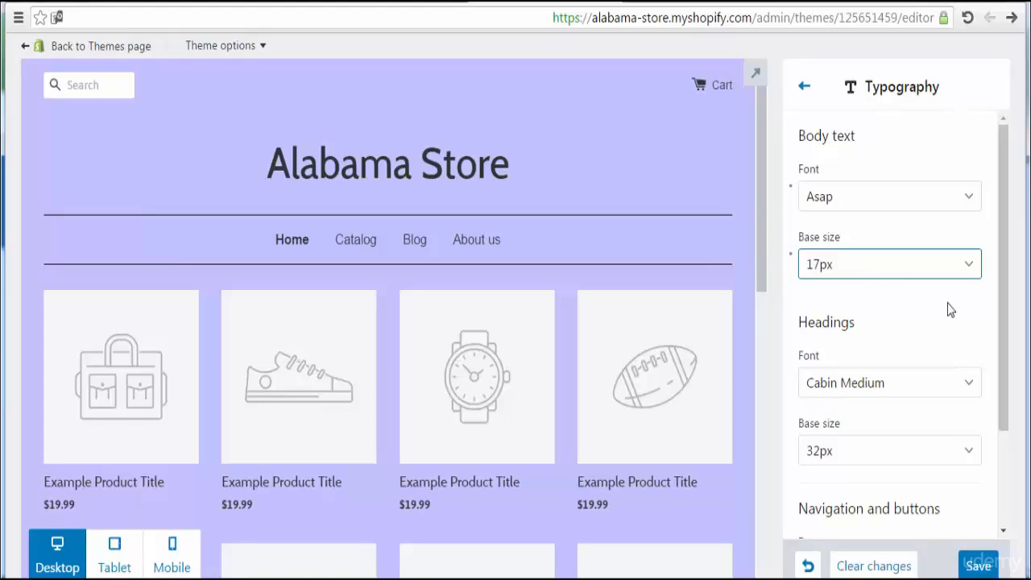
- Set the headings font to Asap Bold with a base size of 34px
drag(1006, 314, 1014, 378)
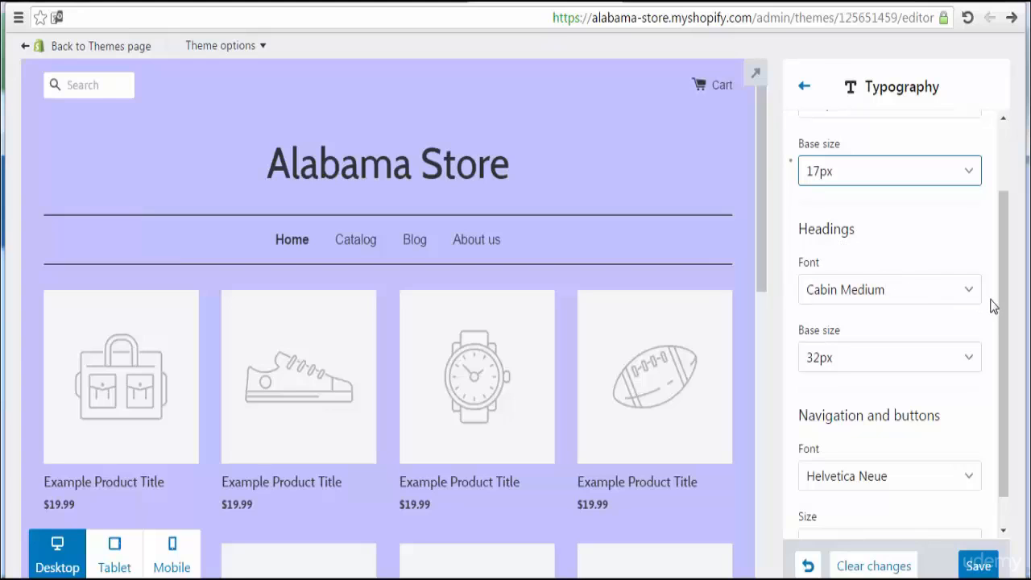
drag(1006, 306, 1006, 335)
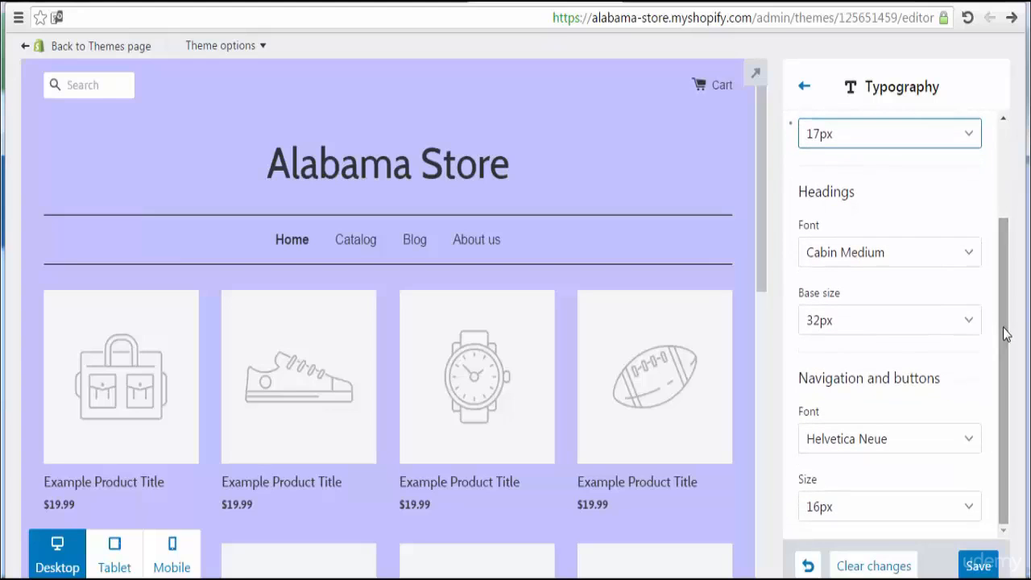
click(917, 258)
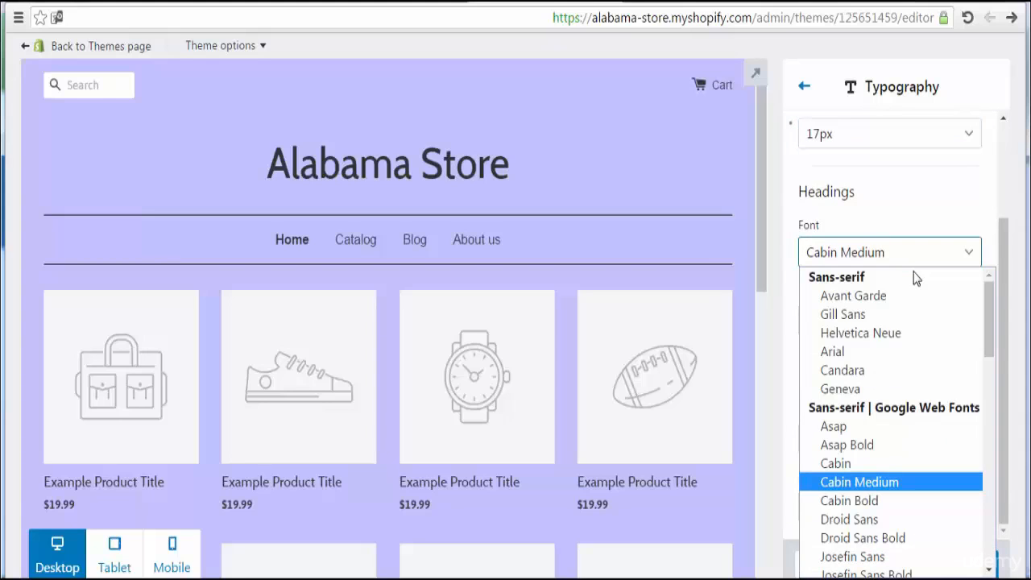
click(871, 440)
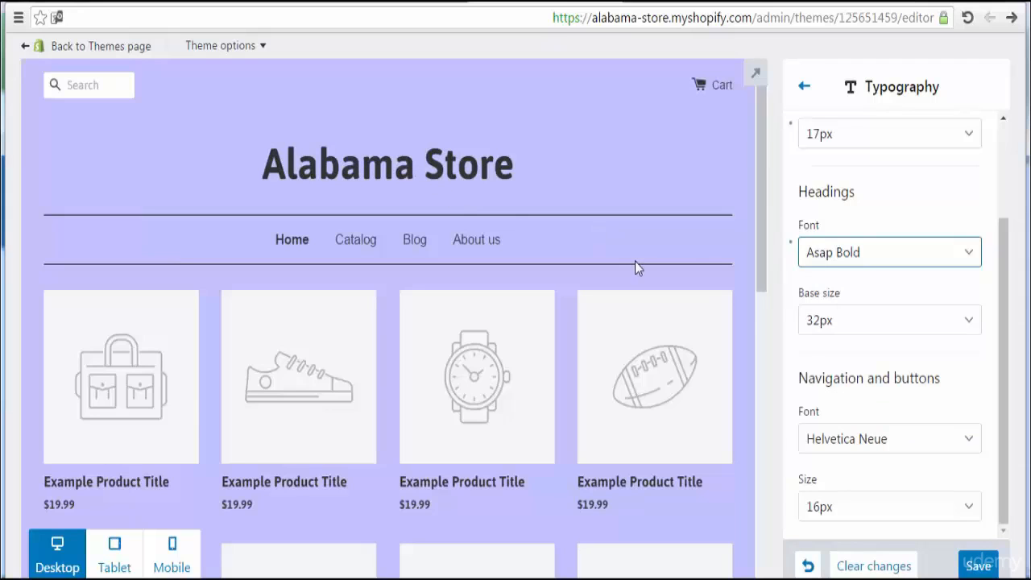
click(954, 329)
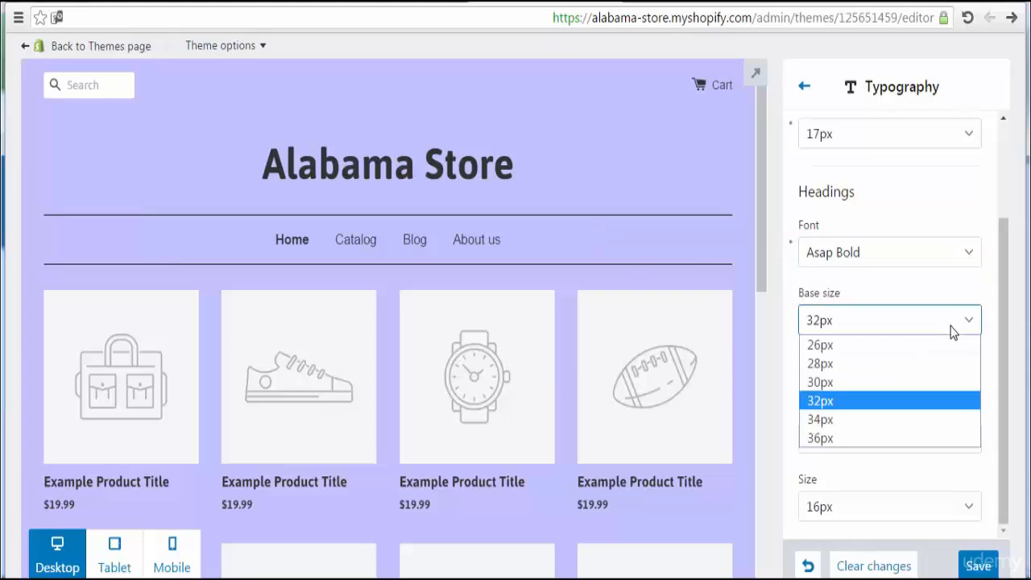
click(842, 420)
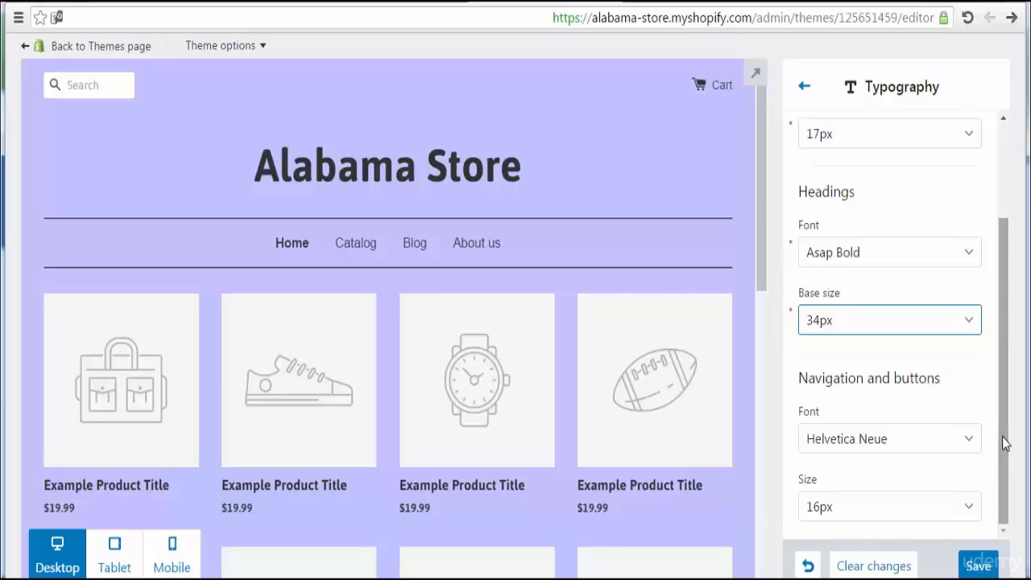
- Set the navigation and buttons font to Cabin with a size of 20px
click(941, 439)
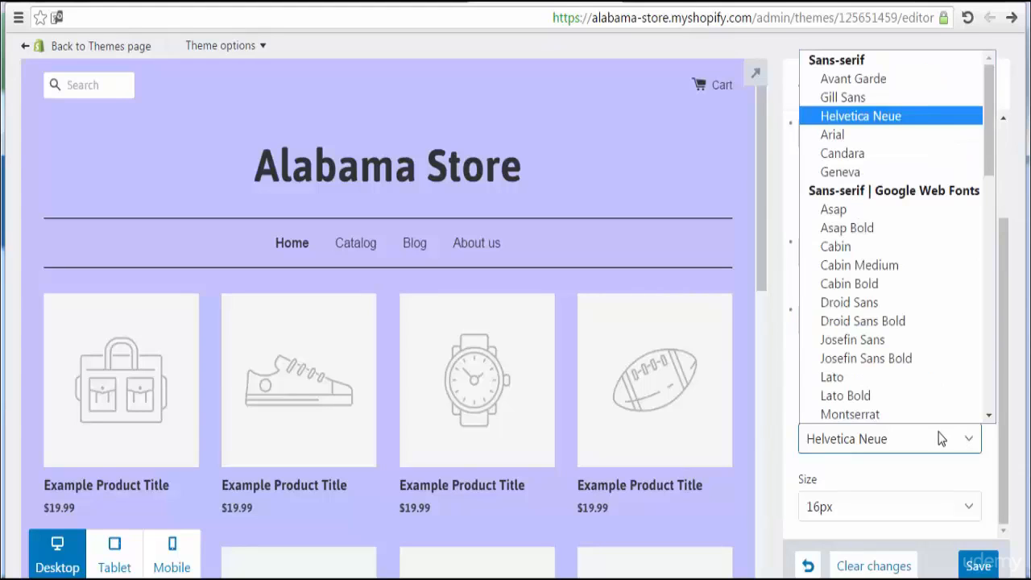
click(941, 438)
click(941, 438)
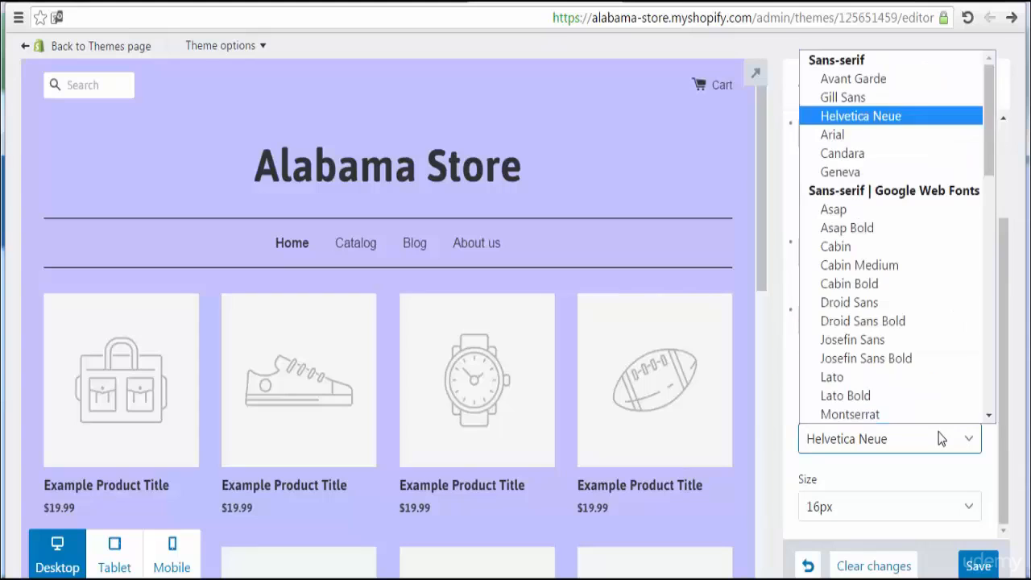
click(900, 252)
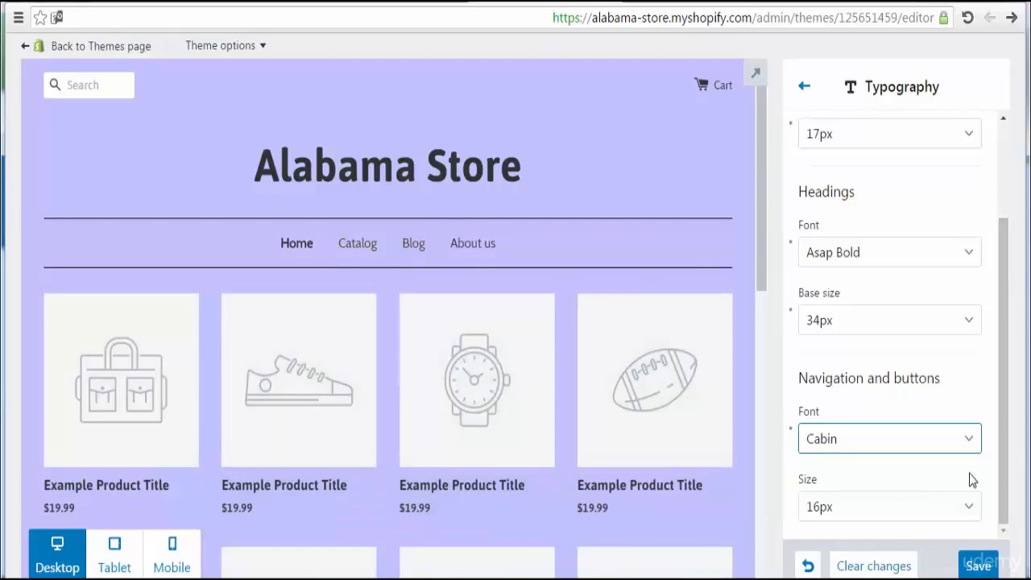
click(932, 510)
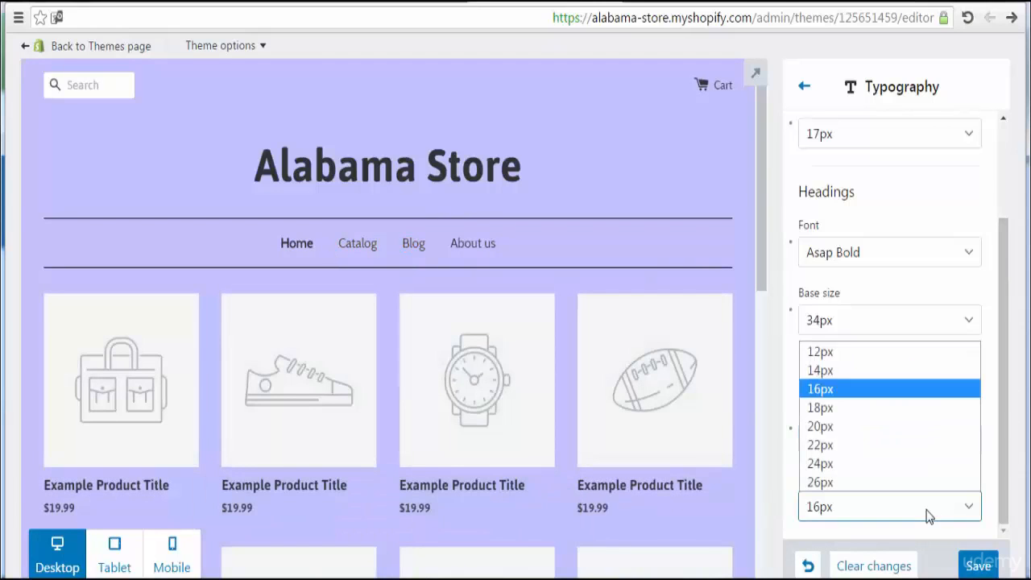
click(857, 433)
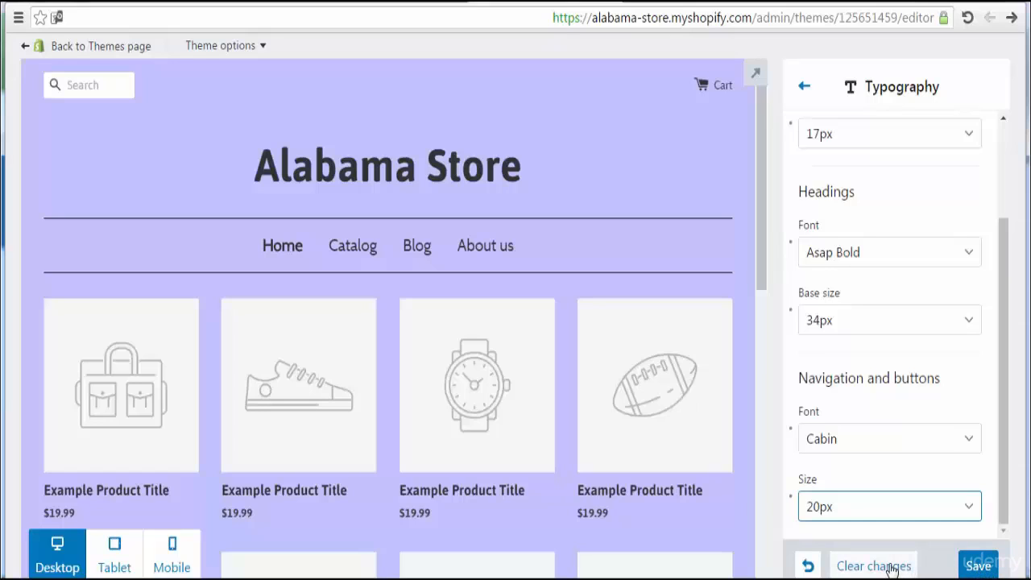
- Save the typography changes, review the settings and return to the main list of theme settings
click(978, 566)
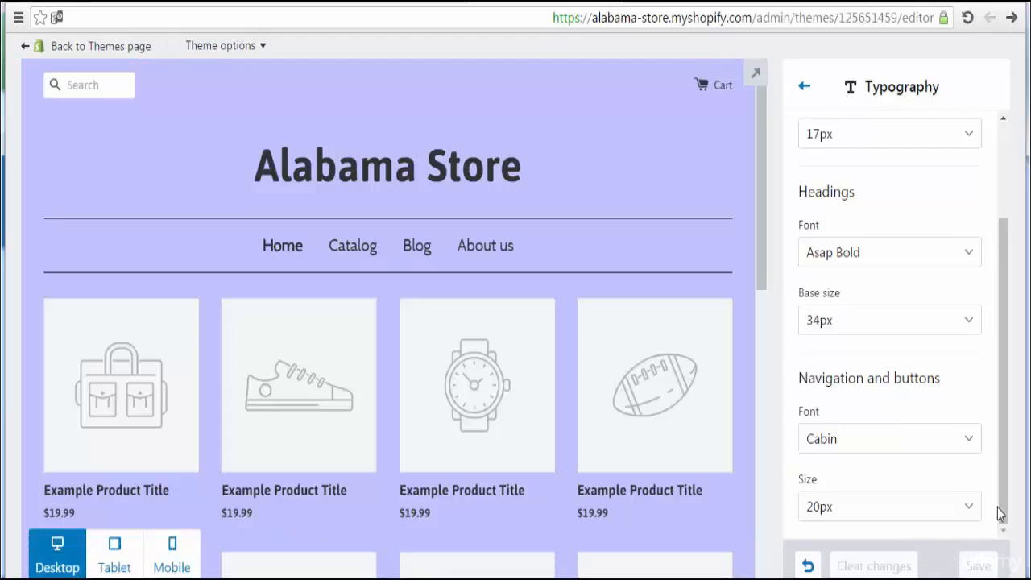
drag(1004, 388, 1008, 223)
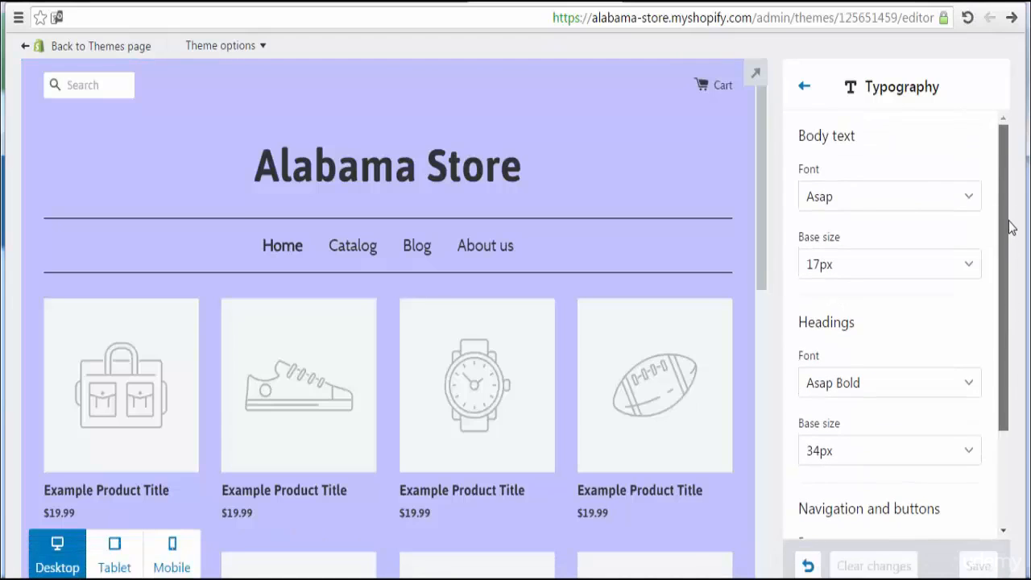
click(806, 89)
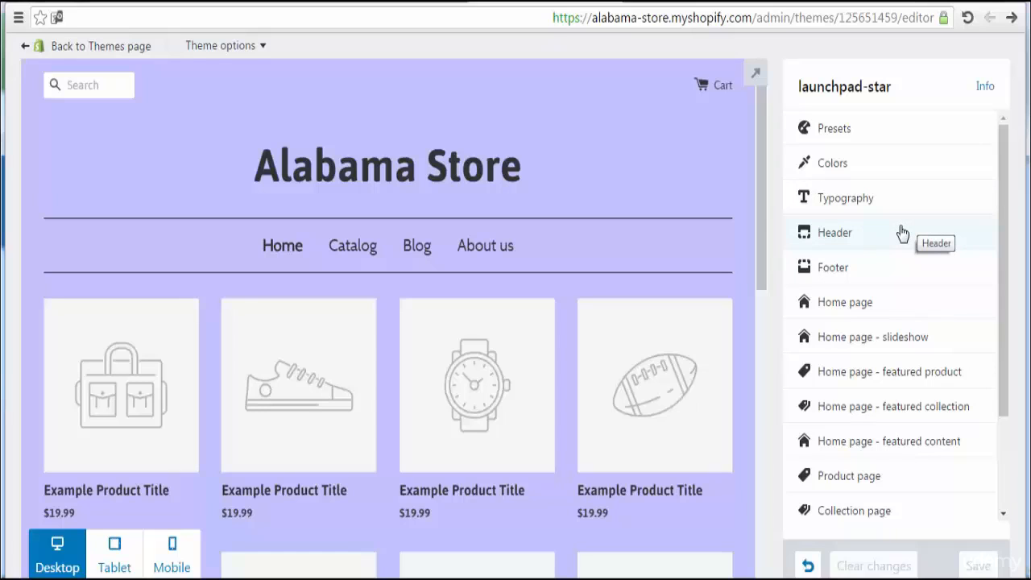
- Upload the image shirts-on-clothes-line as the custom logo in the theme's header settings
click(902, 233)
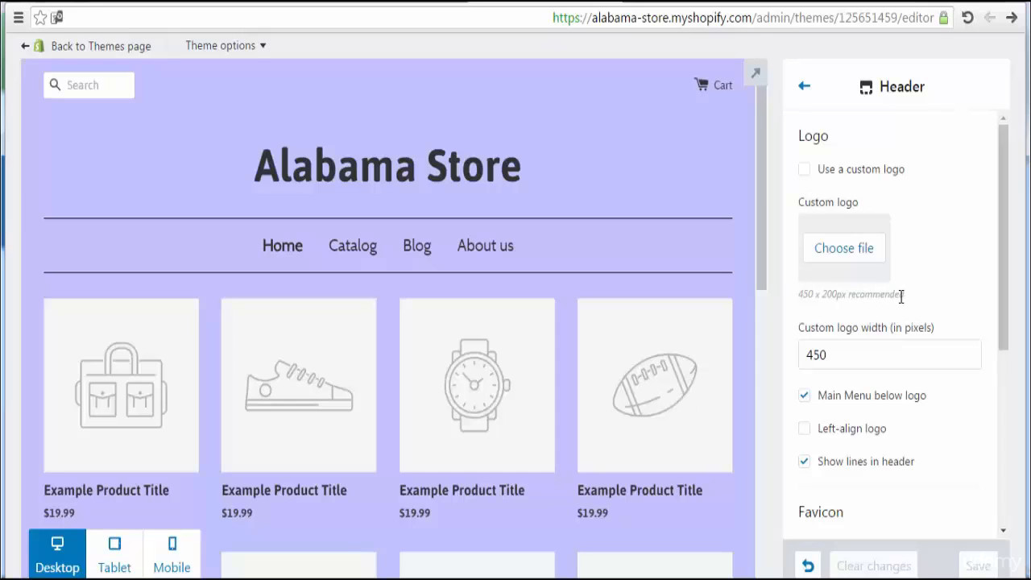
click(858, 252)
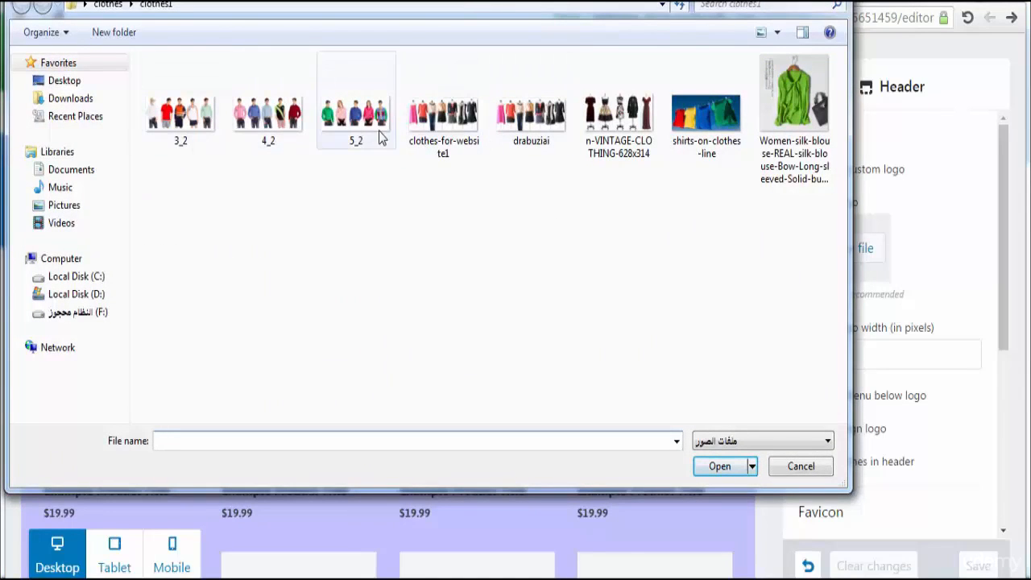
click(702, 114)
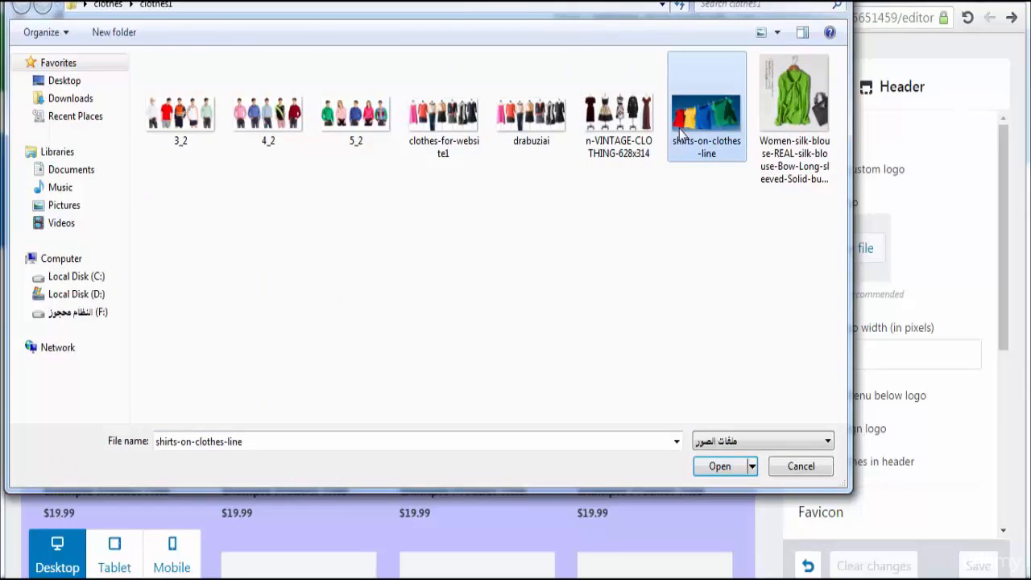
click(716, 468)
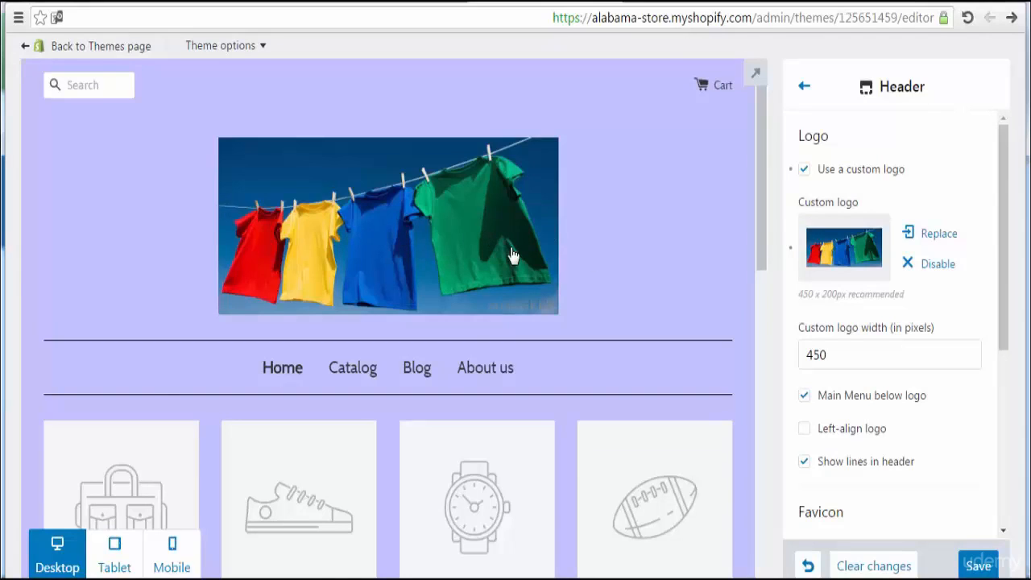
- Replace the custom header logo with the image file 3_2
click(864, 256)
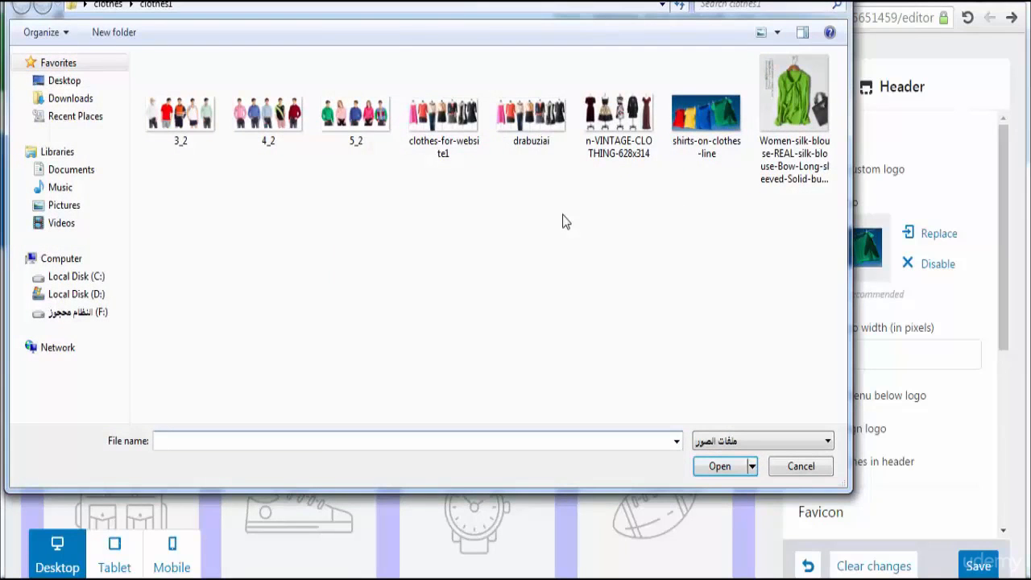
click(188, 107)
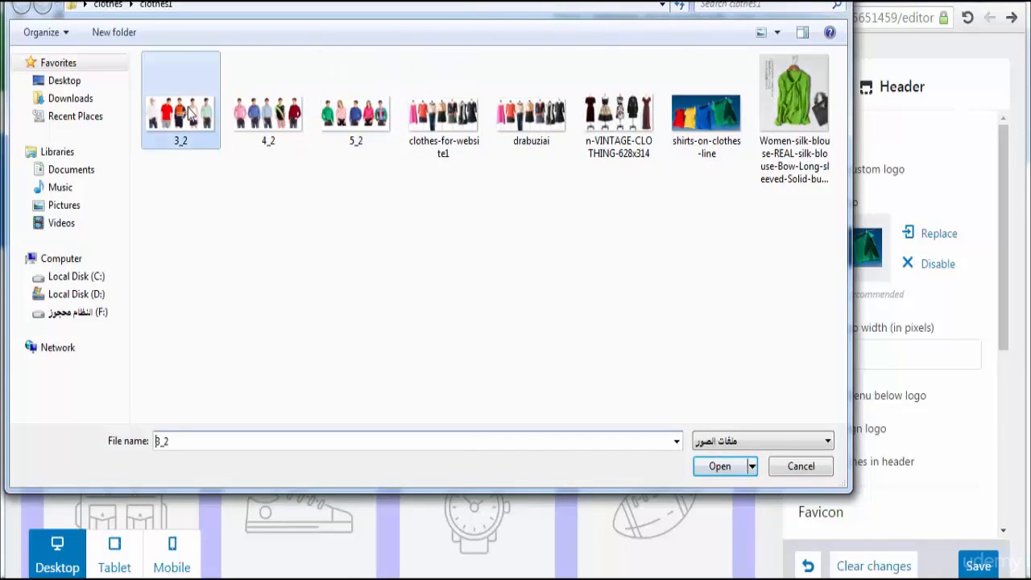
click(715, 466)
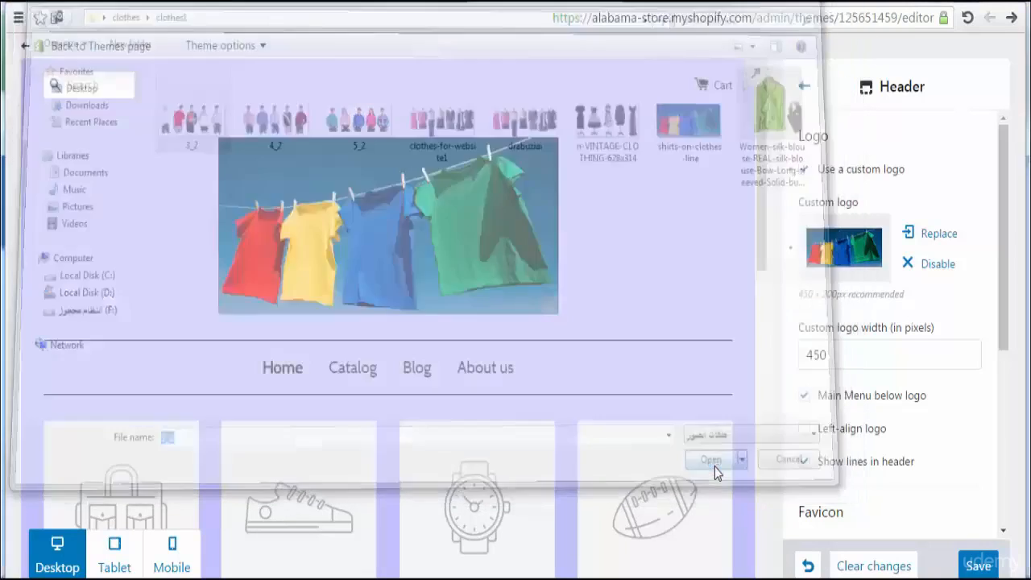